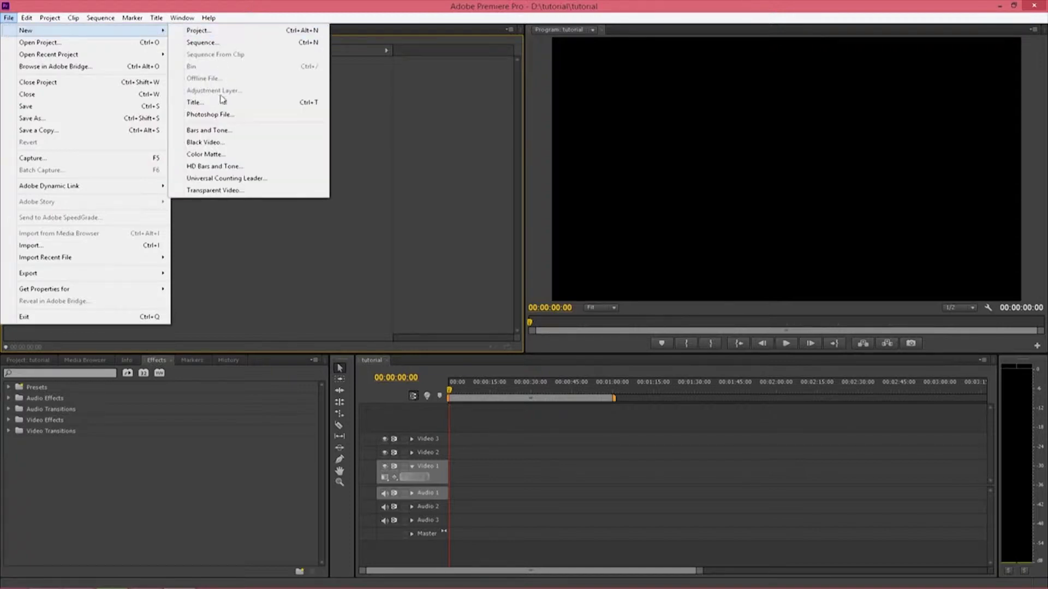
# - Create a 1920 × 1080 black video and place it at the start of the Video 1 track
pyautogui.click(209, 143)
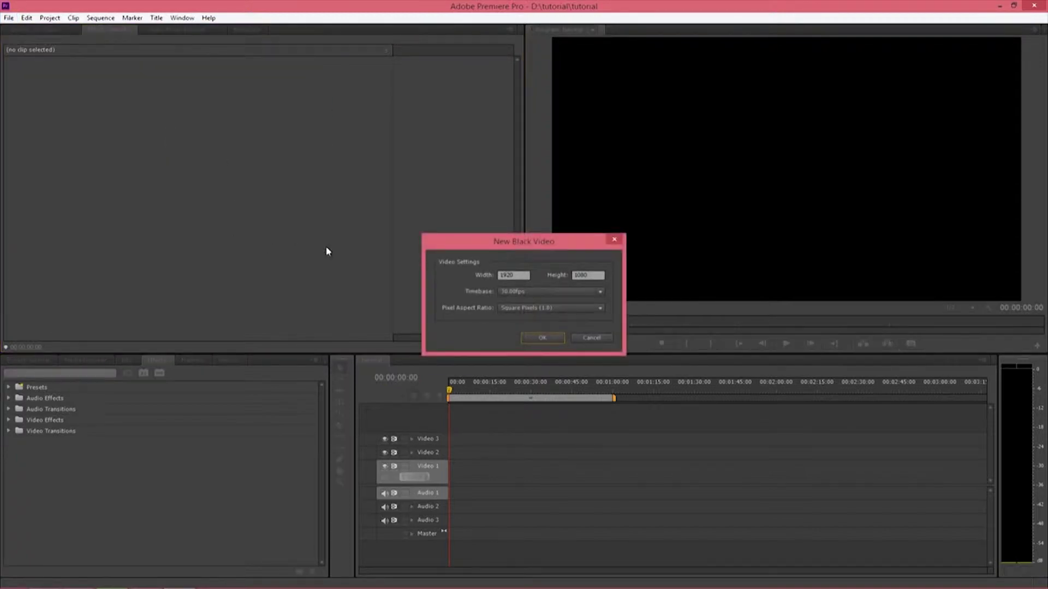
pyautogui.click(541, 338)
pyautogui.click(44, 361)
pyautogui.moveTo(145, 440); pyautogui.dragTo(438, 478)
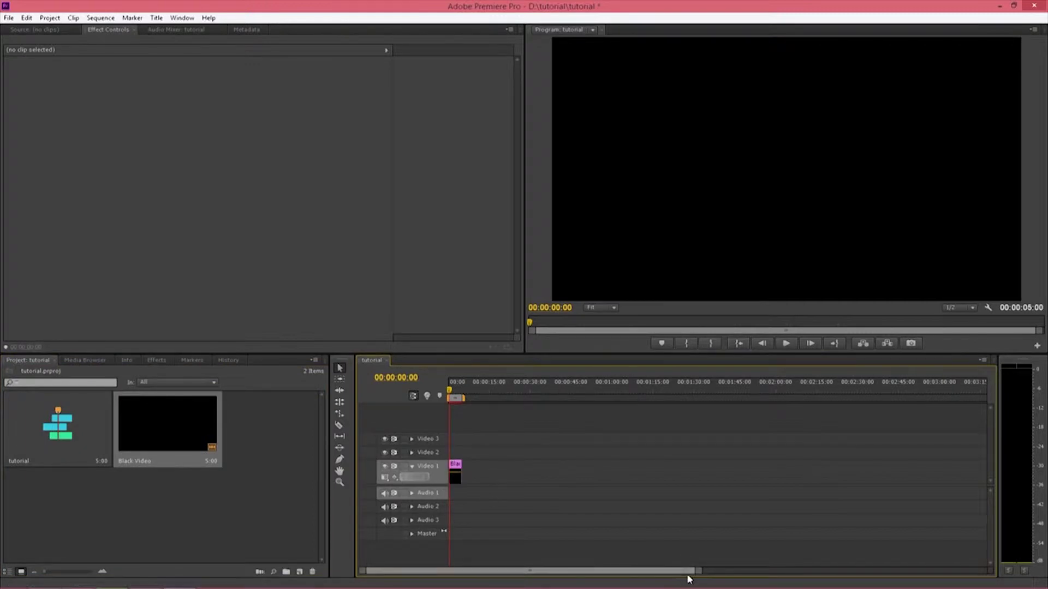
pyautogui.moveTo(686, 574); pyautogui.dragTo(453, 570)
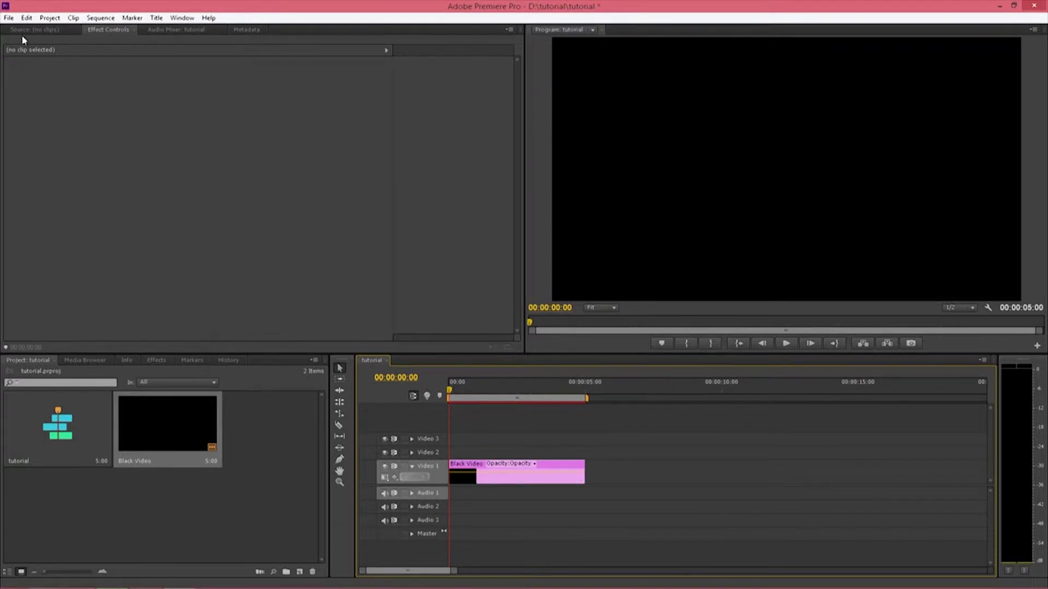
# - Create a 1920 × 1080 title named Title 01 containing the text "USG"
pyautogui.click(9, 18)
pyautogui.moveTo(60, 32)
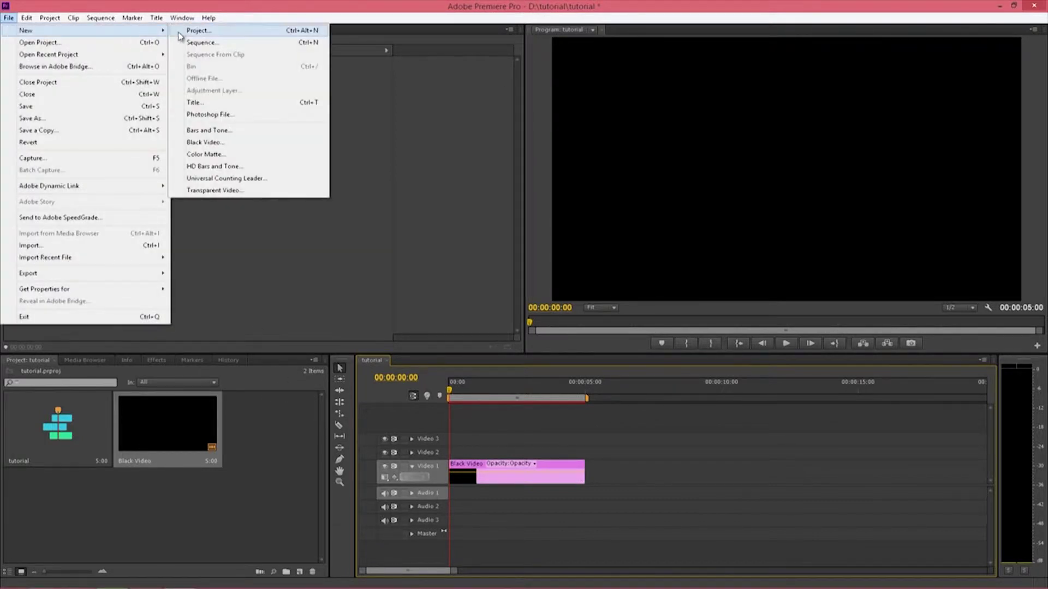
pyautogui.click(195, 102)
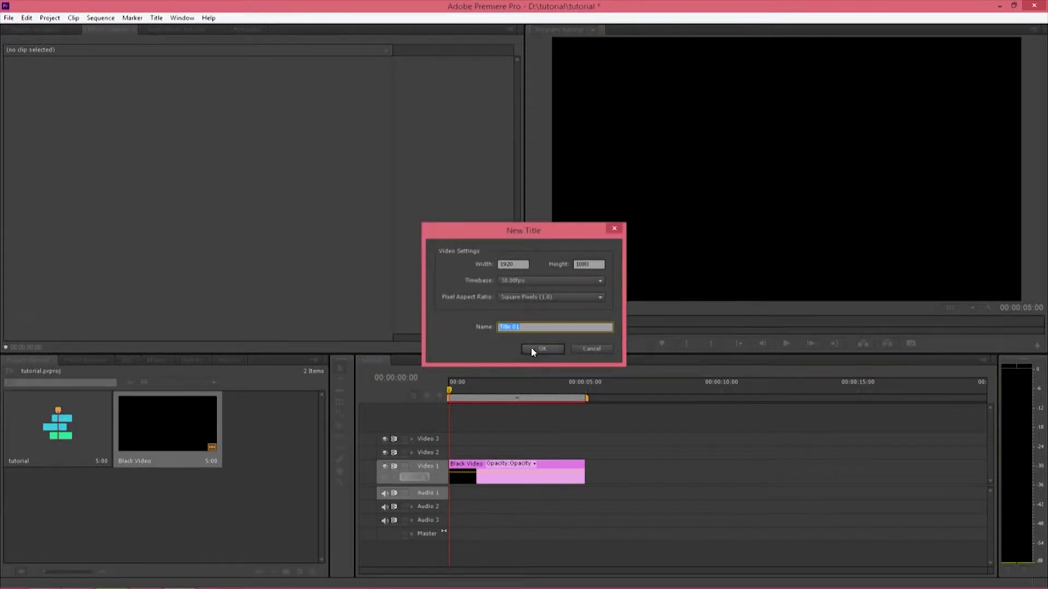
pyautogui.click(531, 349)
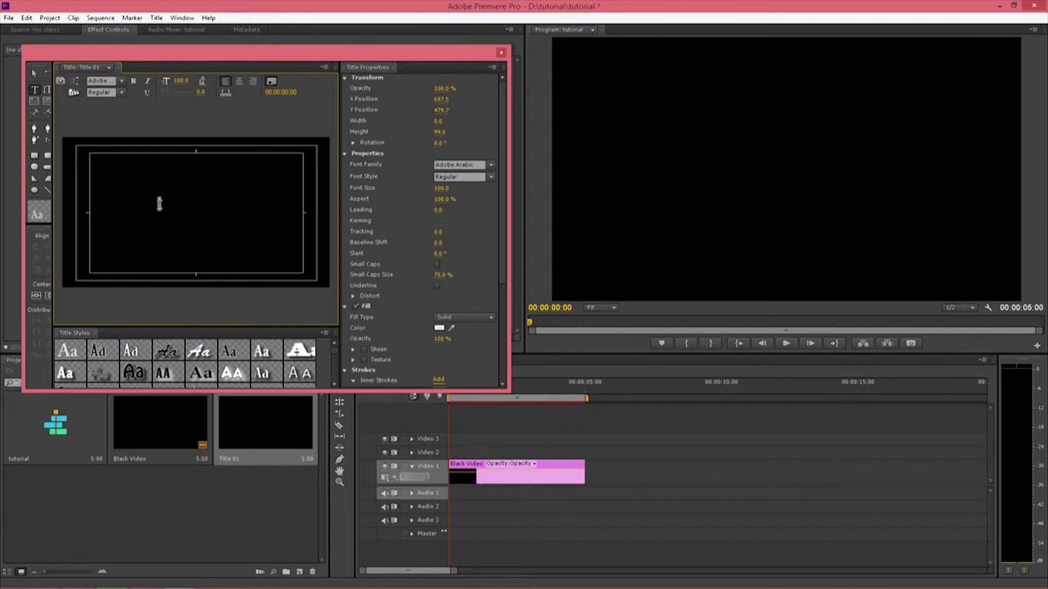
pyautogui.write('USG')
# - Set the USG text's font to Arial in the Black style with a white fill
pyautogui.click(491, 165)
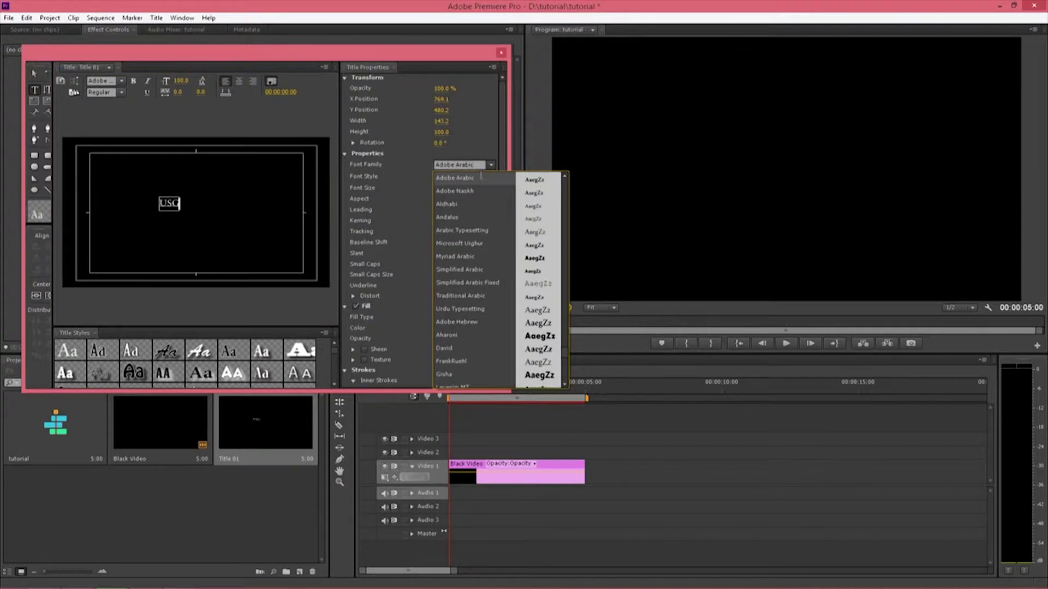
pyautogui.click(464, 165)
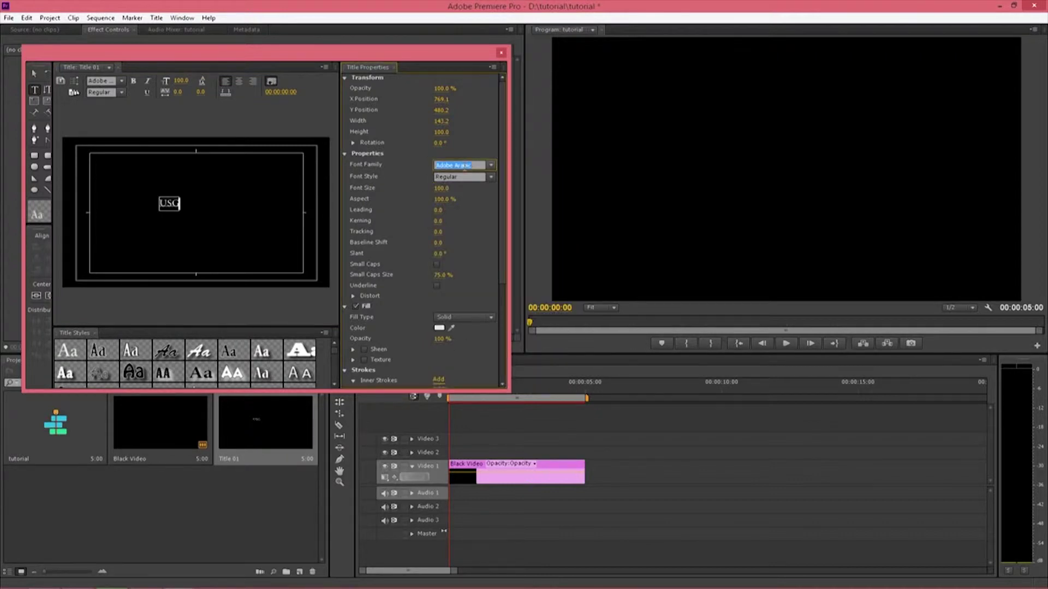
pyautogui.write('Arial')
pyautogui.press('Return')
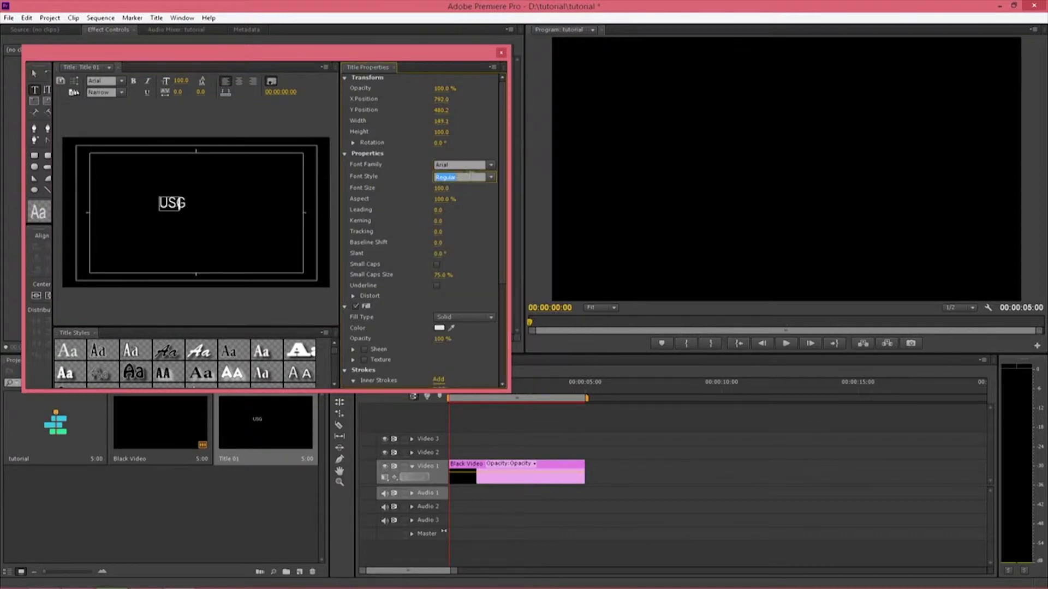
pyautogui.click(490, 177)
pyautogui.click(475, 191)
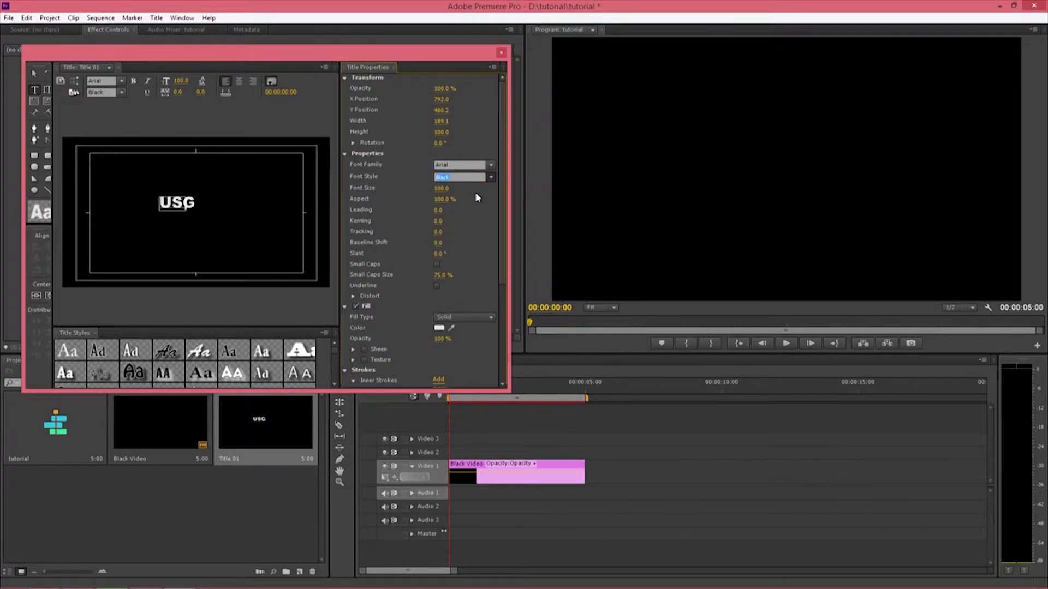
pyautogui.click(442, 329)
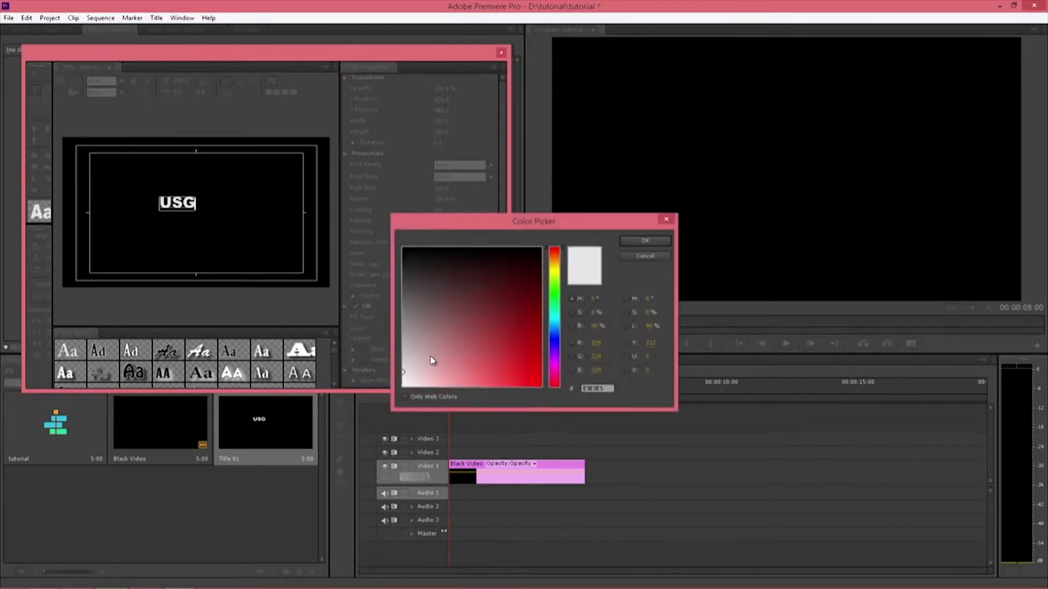
pyautogui.click(642, 241)
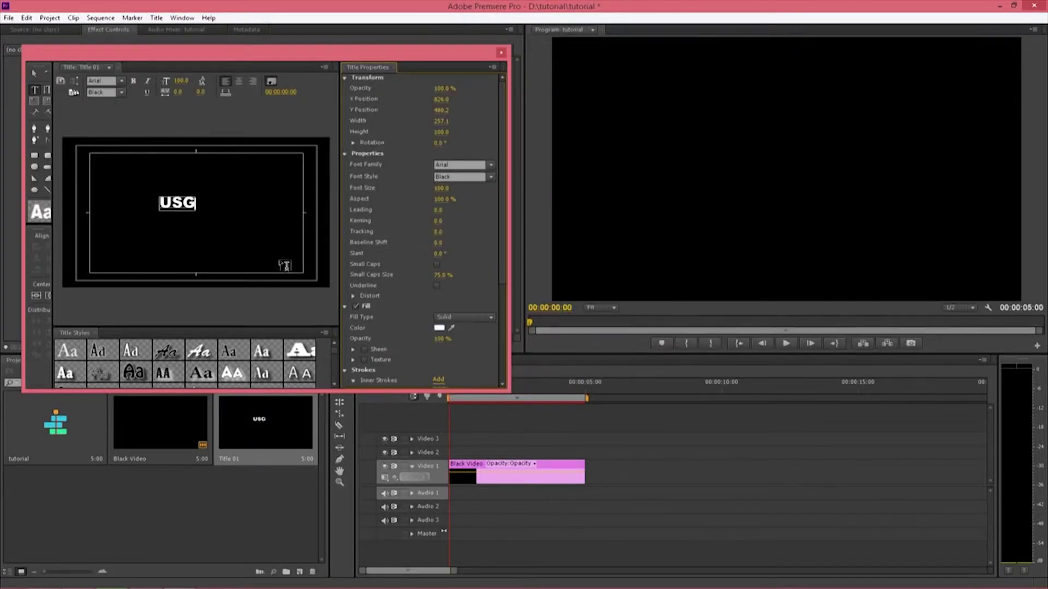
# - Enlarge the USG text to a font size of about 551 so it nearly spans the title-safe area
pyautogui.click(34, 74)
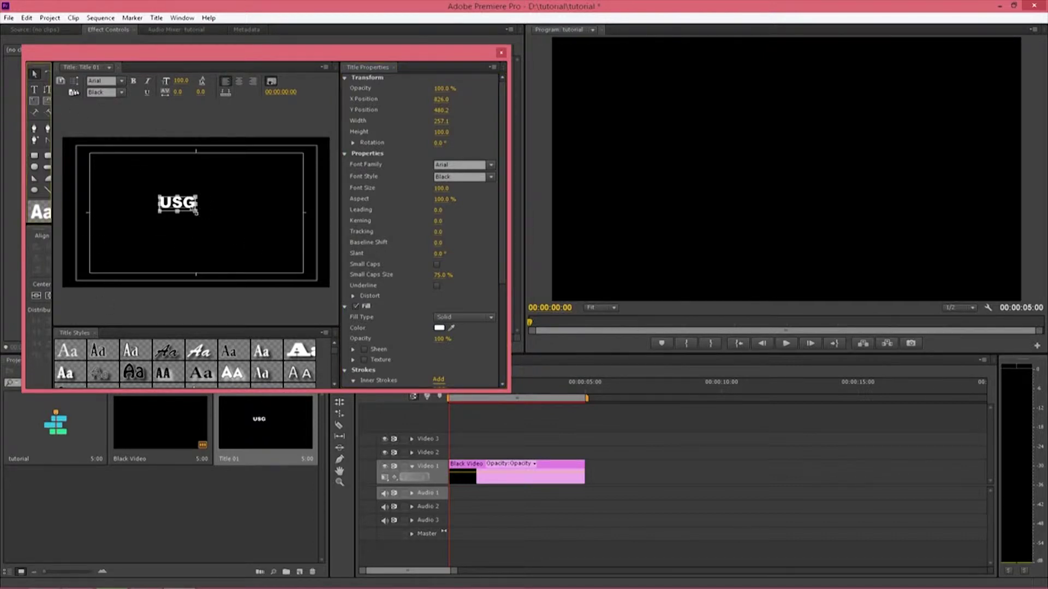
pyautogui.moveTo(196, 213); pyautogui.dragTo(350, 307)
pyautogui.moveTo(271, 240); pyautogui.dragTo(207, 220)
pyautogui.moveTo(280, 249); pyautogui.dragTo(293, 251)
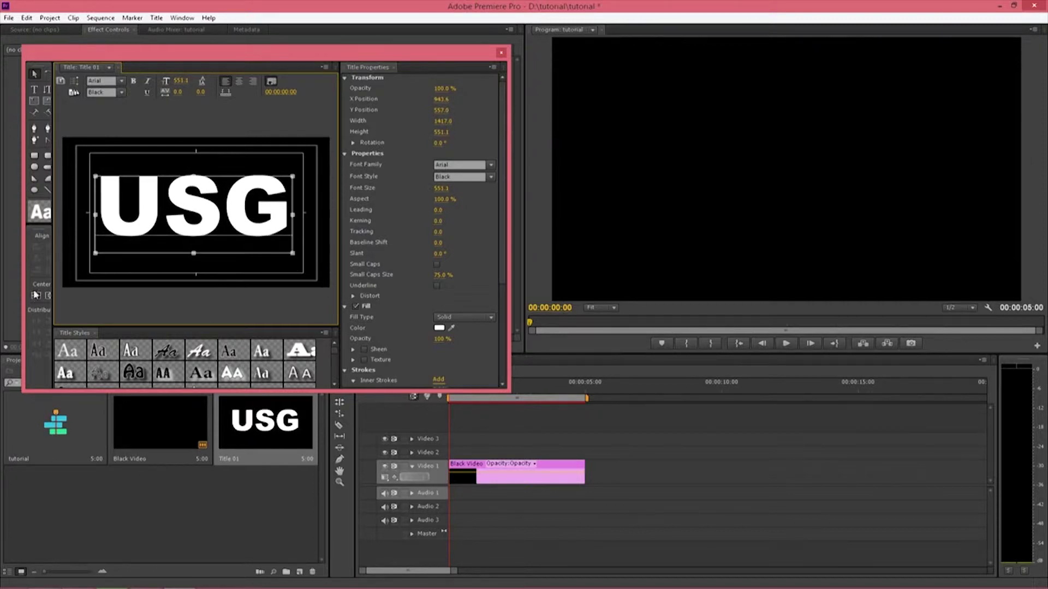
# - Center the USG text in the frame, nudge it slightly downward and close the title editor
pyautogui.click(48, 295)
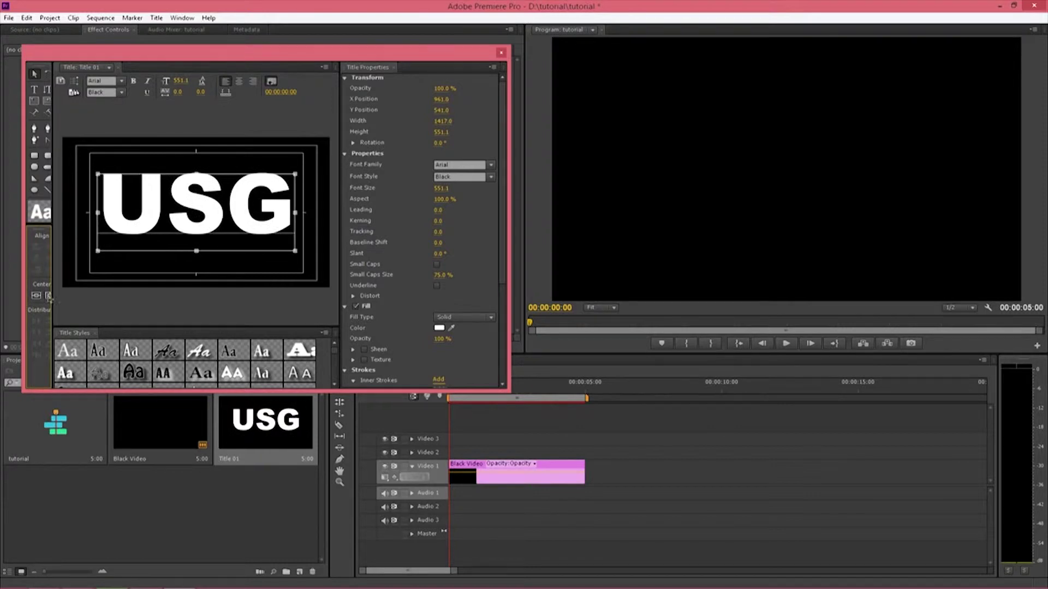
pyautogui.click(150, 307)
pyautogui.click(183, 230)
pyautogui.moveTo(183, 229); pyautogui.dragTo(182, 235)
pyautogui.click(214, 315)
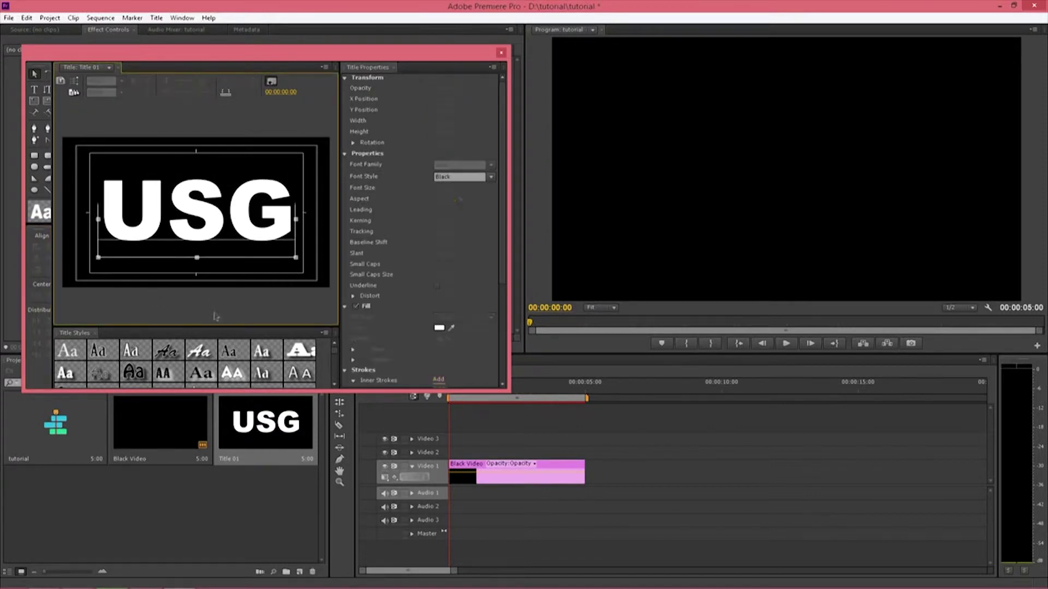
pyautogui.click(501, 53)
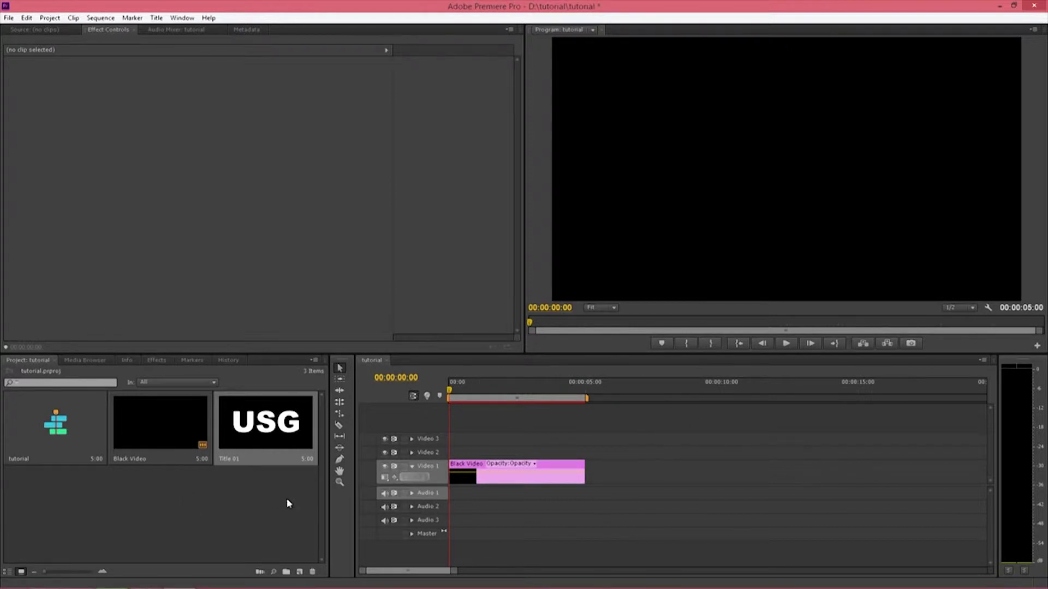
# - Move the black video clip up to the Video 6 track and place Title 01 directly above it on Video 7
pyautogui.moveTo(472, 459); pyautogui.dragTo(486, 408)
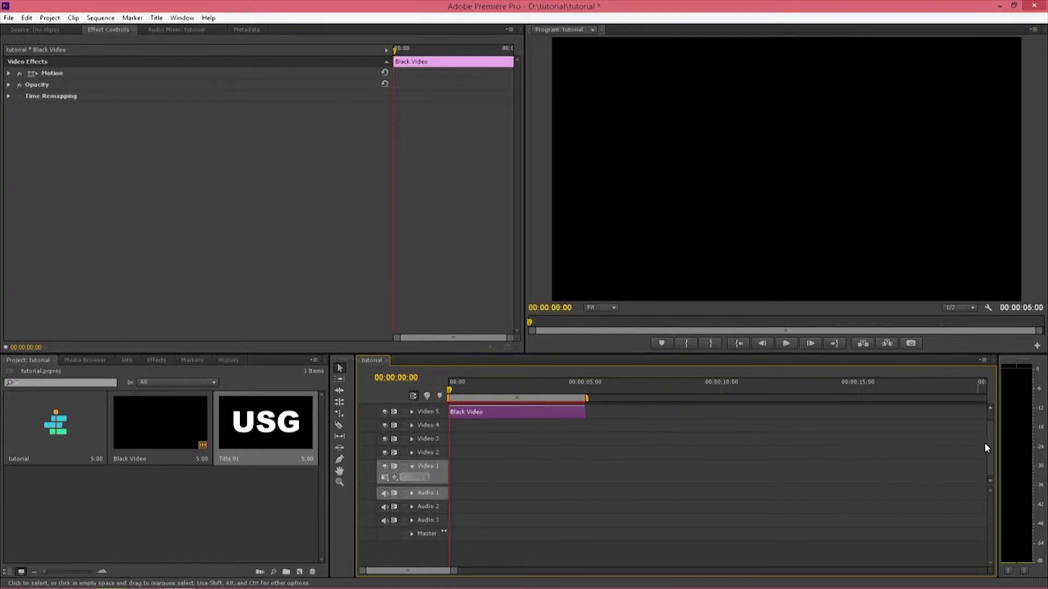
pyautogui.scroll(2, 987, 447)
pyautogui.moveTo(526, 426); pyautogui.dragTo(527, 408)
pyautogui.scroll(2, 991, 450)
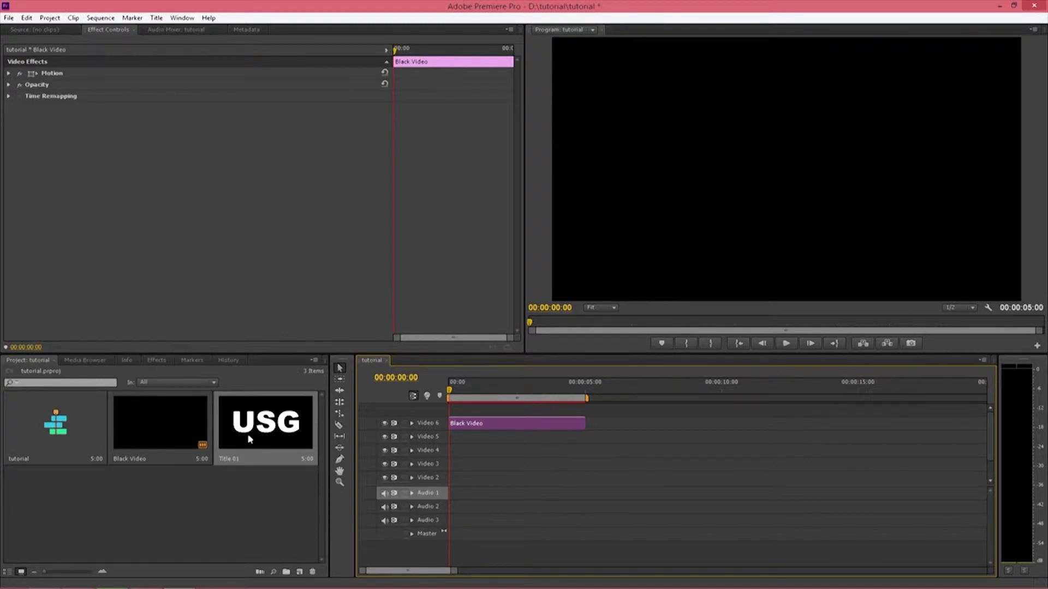
pyautogui.moveTo(248, 433); pyautogui.dragTo(460, 415)
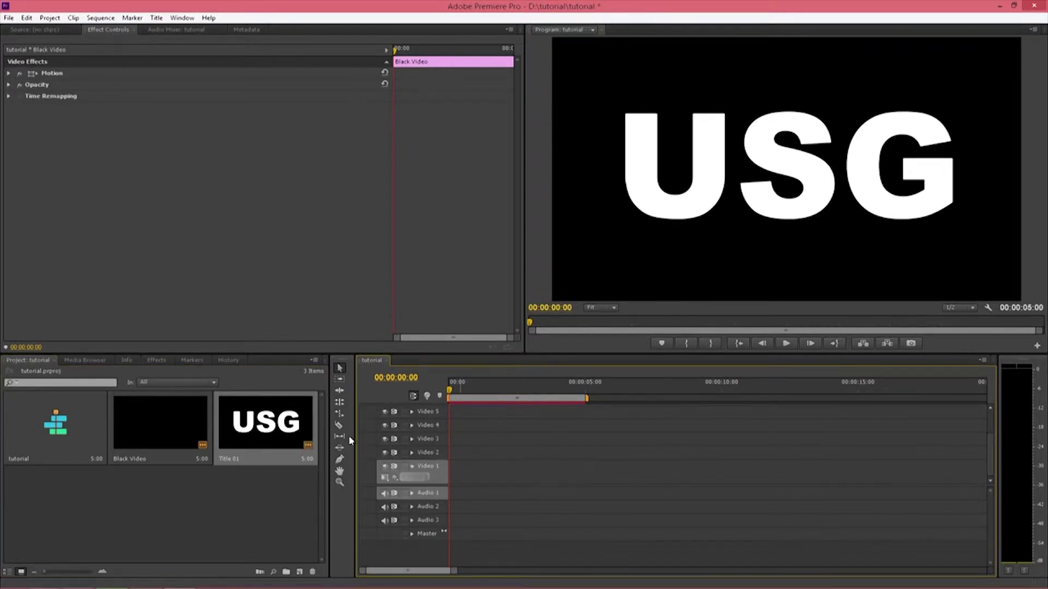
pyautogui.scroll(2, 990, 450)
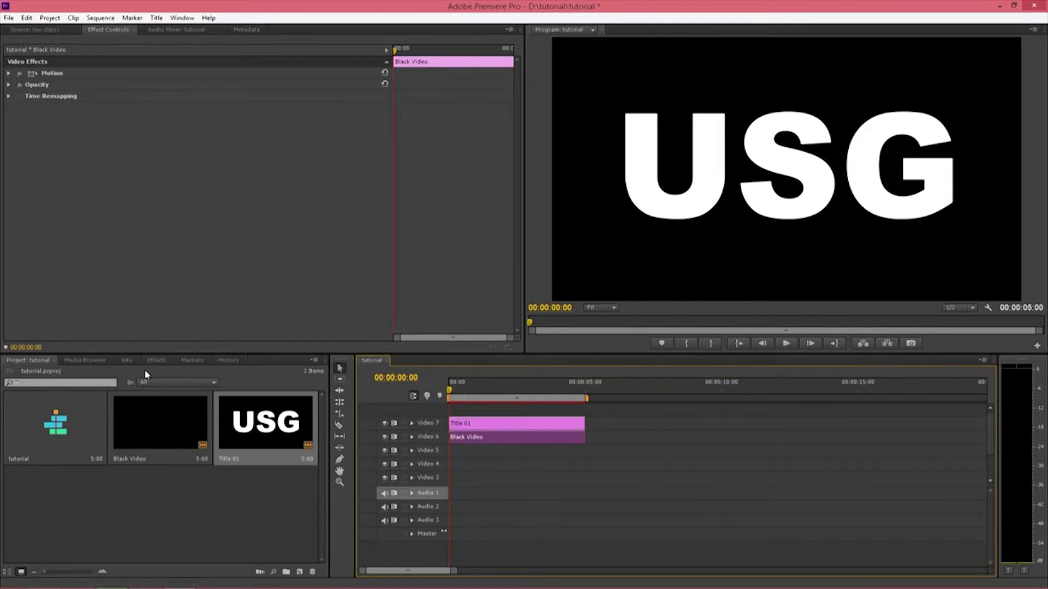
# - Apply the Track Matte Key keying effect to the black video clip on Video 6
pyautogui.click(156, 360)
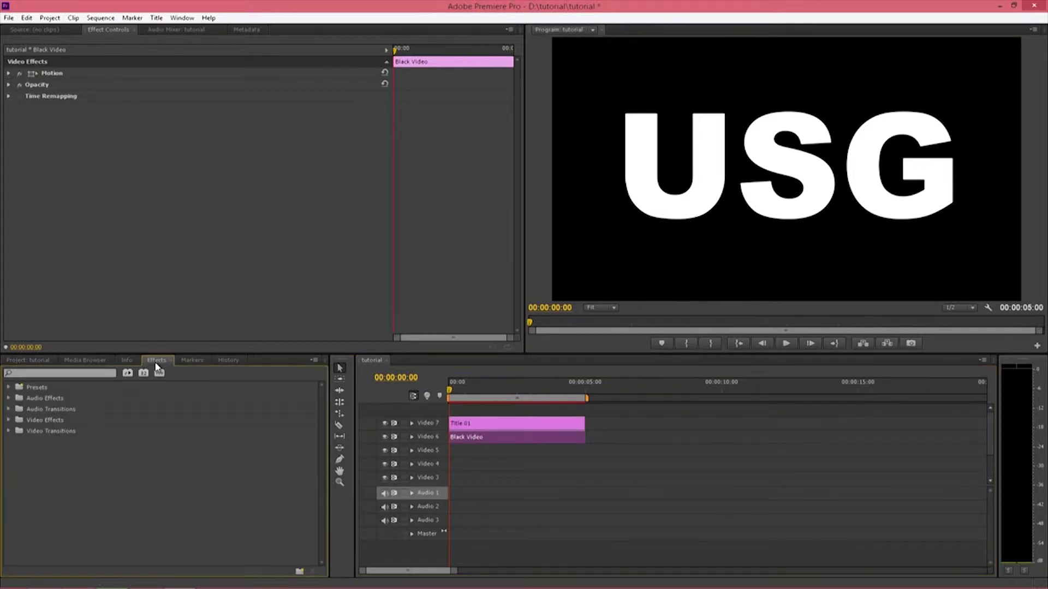
pyautogui.click(8, 420)
pyautogui.scroll(-3, 206, 444)
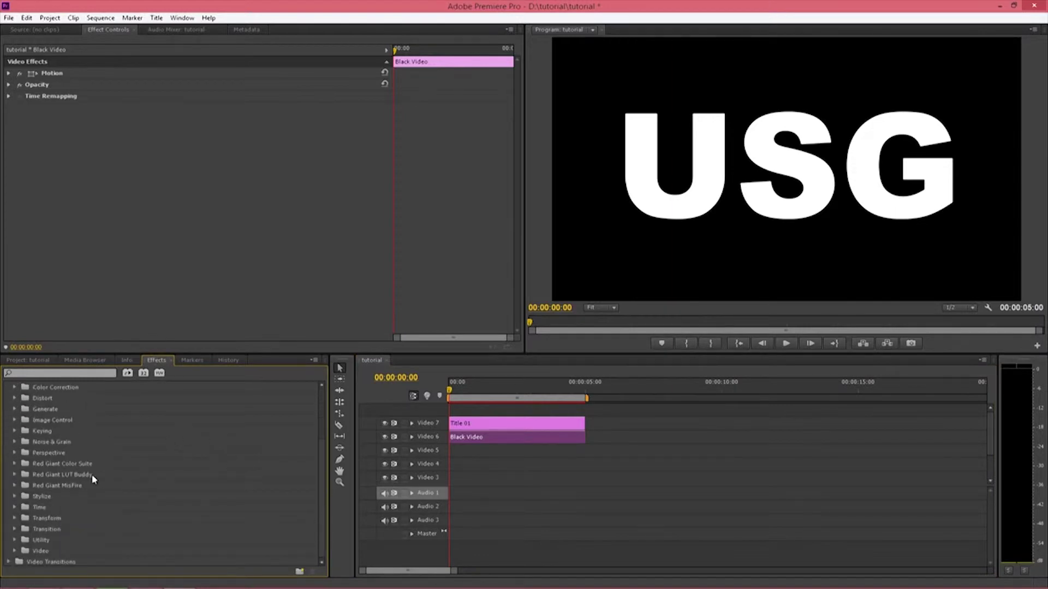
pyautogui.click(15, 431)
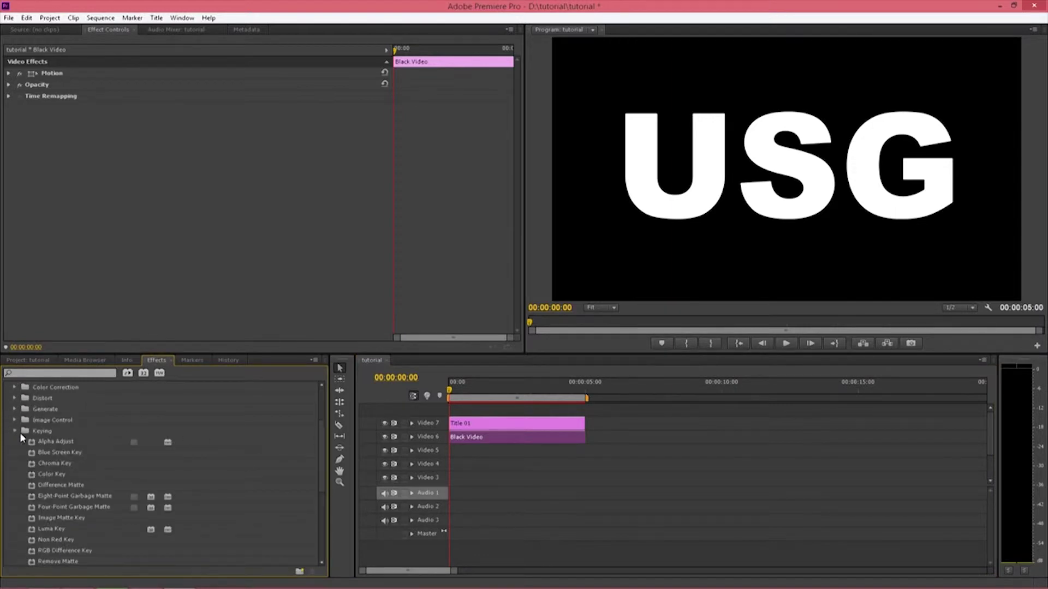
pyautogui.scroll(-3, 53, 516)
pyautogui.click(52, 516)
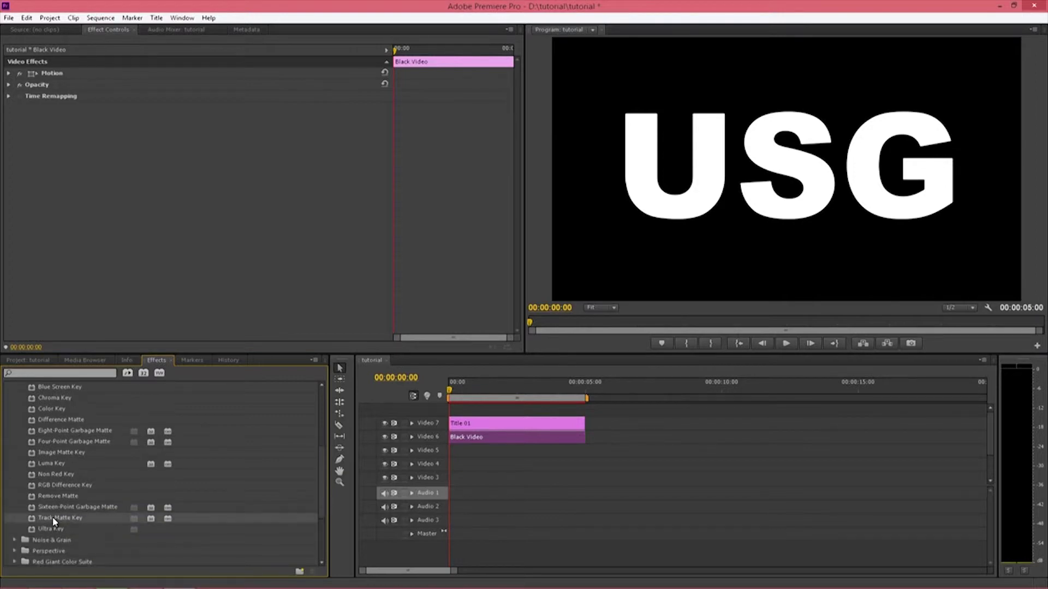
pyautogui.moveTo(52, 516); pyautogui.dragTo(464, 440)
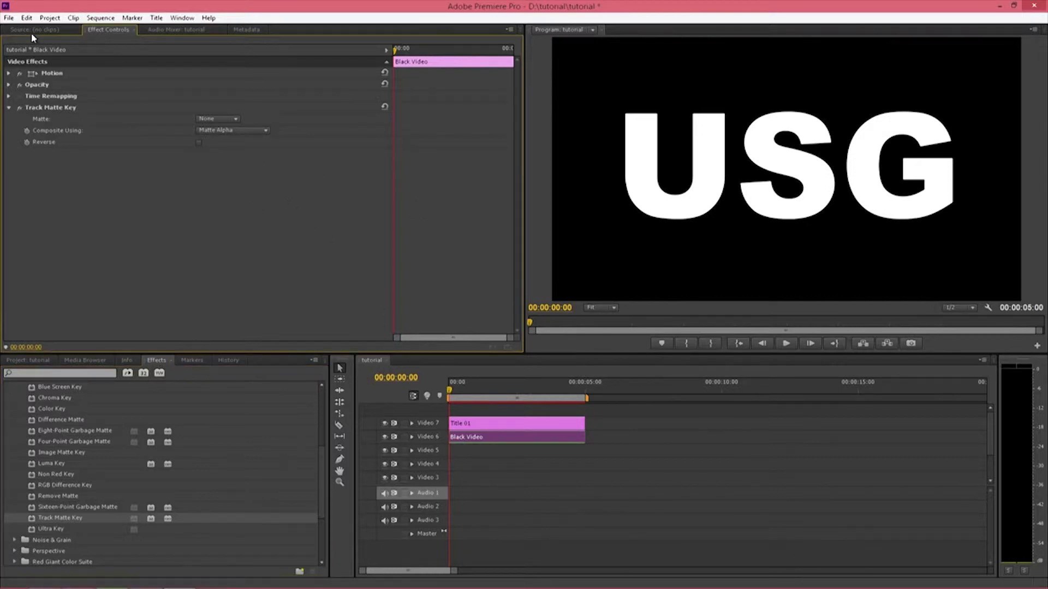
# - Import the SNF2 SC video from the FINAL VIDEOS folder into the project
pyautogui.click(9, 18)
pyautogui.click(48, 246)
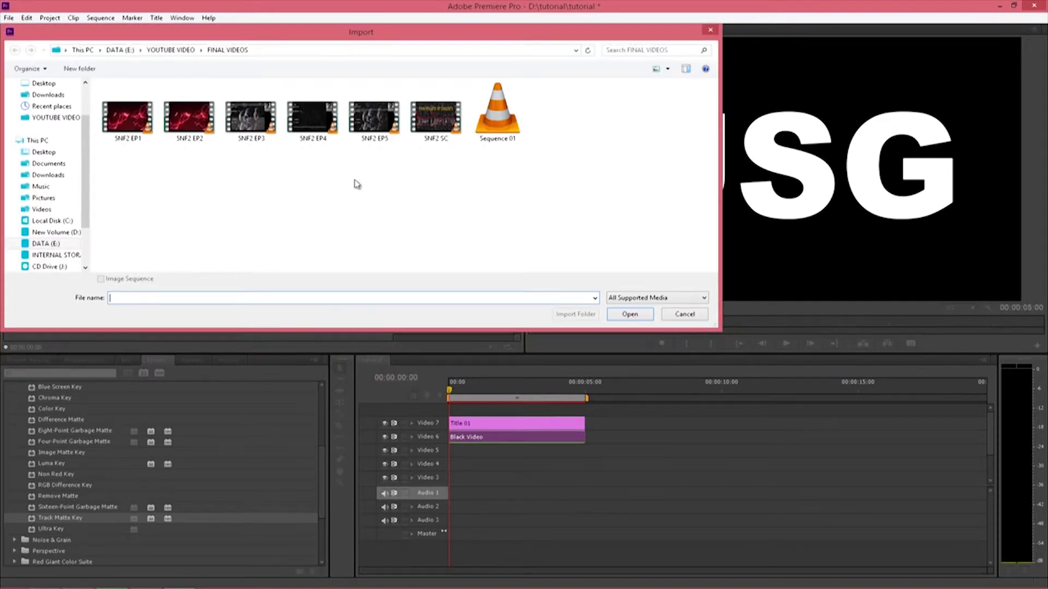
pyautogui.click(429, 140)
pyautogui.click(629, 315)
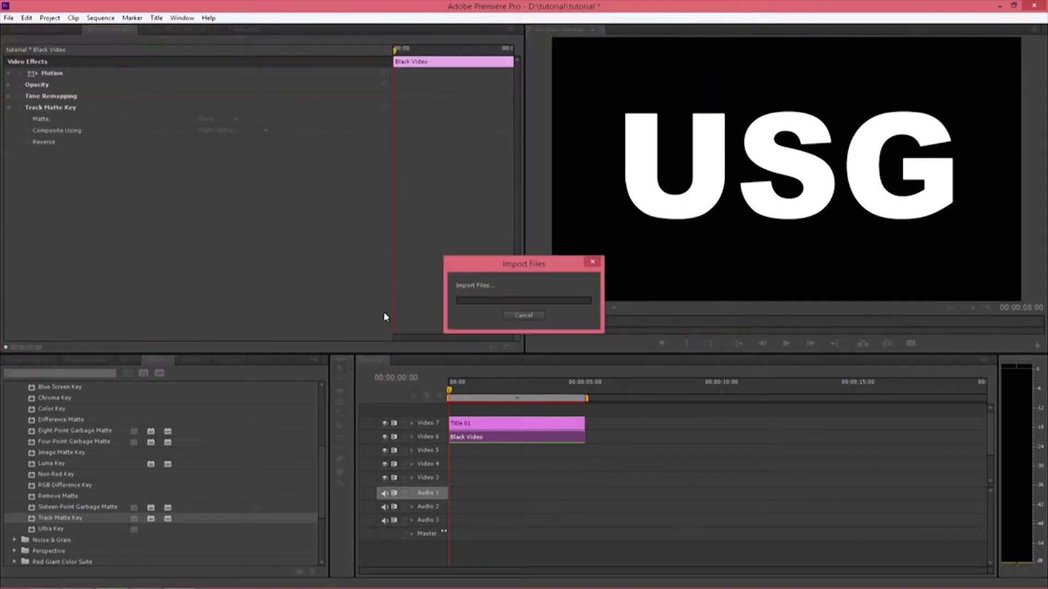
pyautogui.click(33, 362)
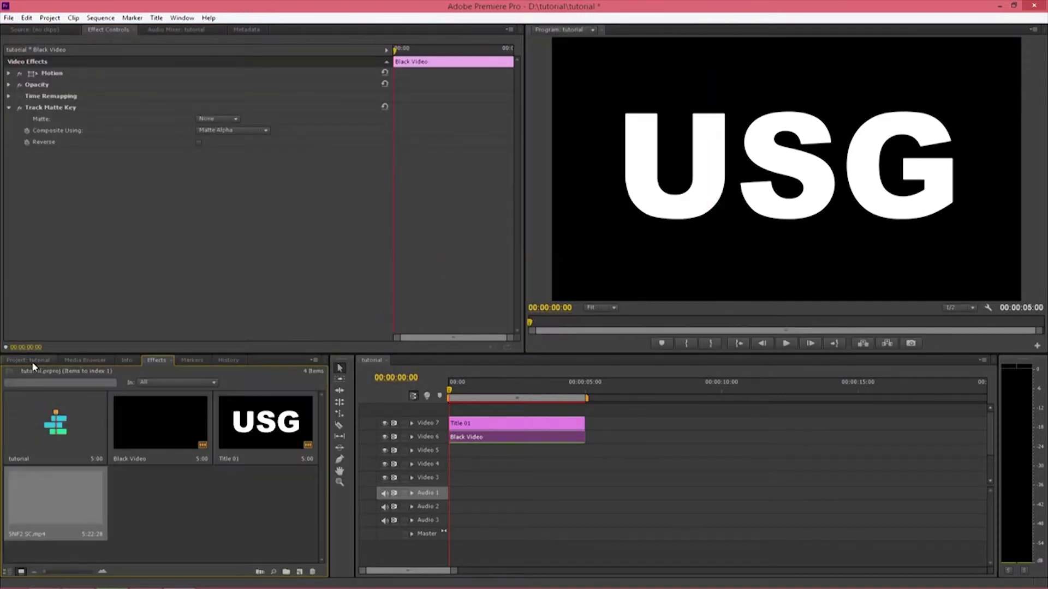
# - Mark SNF2 SC.mp4 from 00:03:20:05 to 00:03:23:14 and place only its video at the start of Video 3
pyautogui.doubleClick(67, 511)
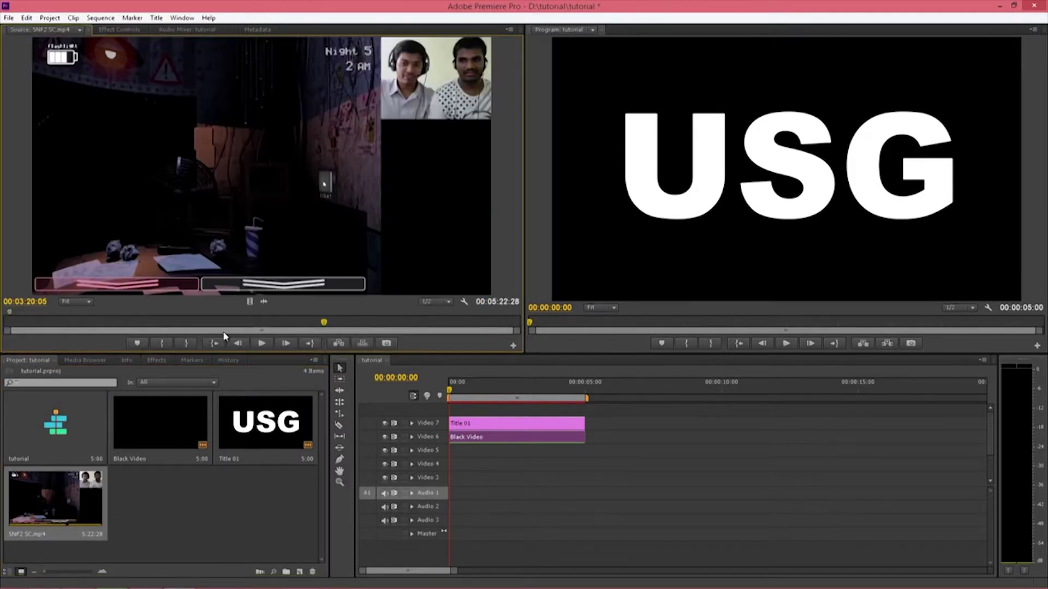
pyautogui.click(167, 342)
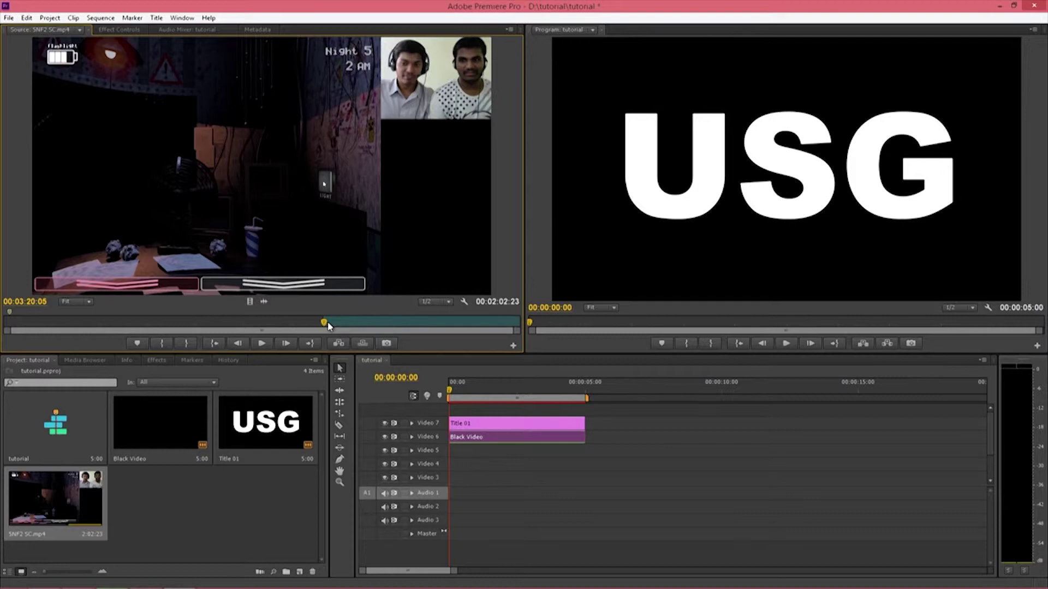
pyautogui.click(186, 342)
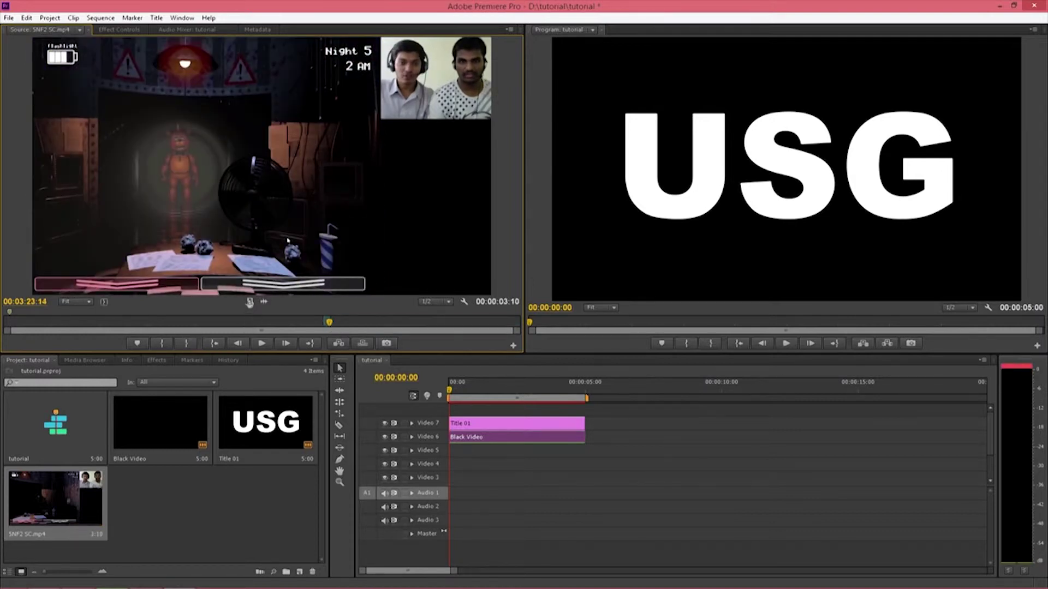
pyautogui.moveTo(250, 302); pyautogui.dragTo(425, 477)
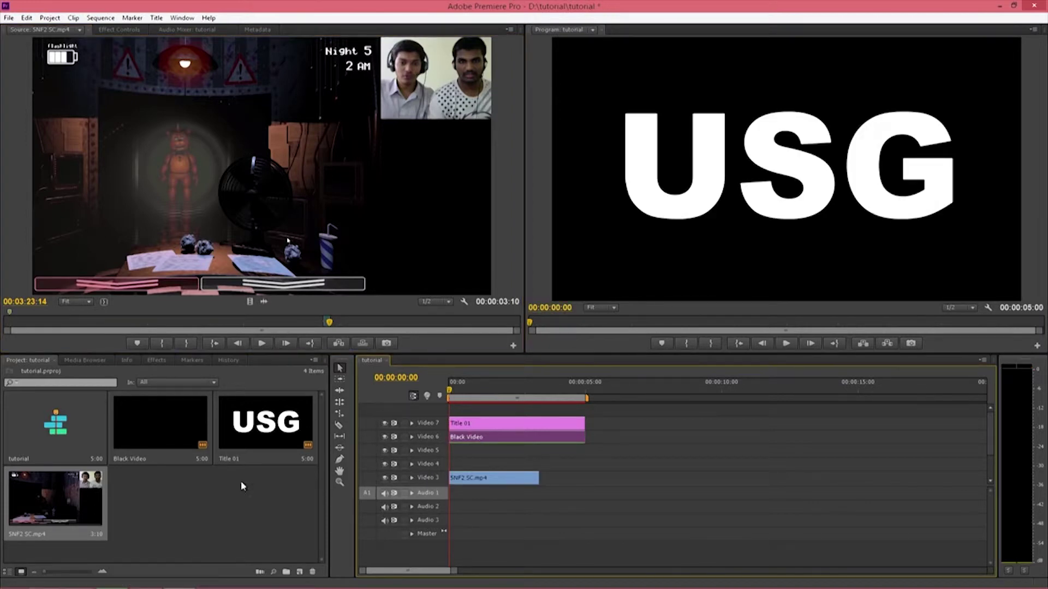
# - Set the black video's Track Matte Key matte to Video 7 and enable Reverse
pyautogui.click(119, 29)
pyautogui.click(228, 119)
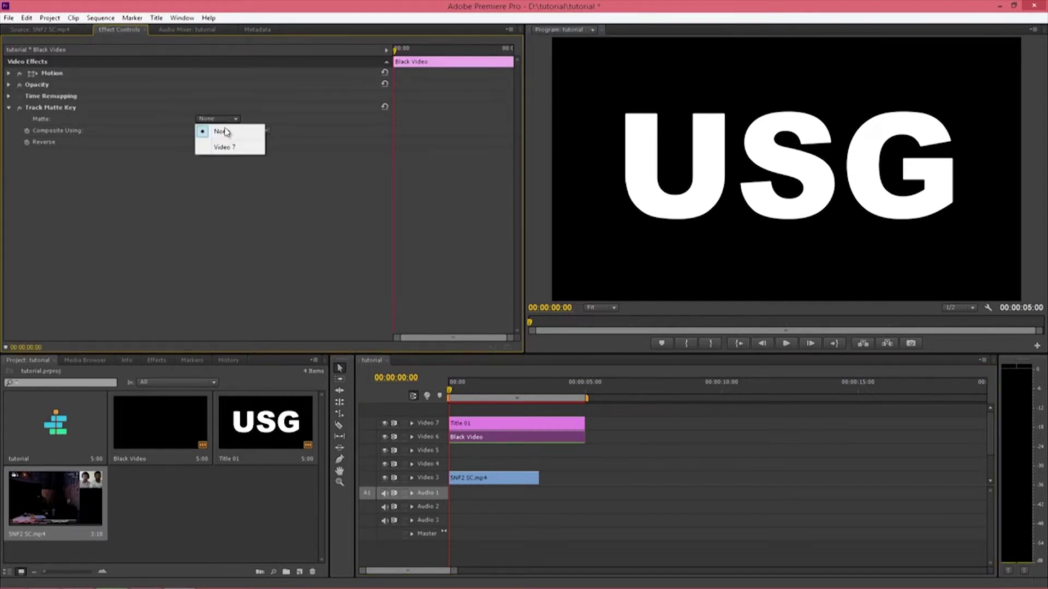
pyautogui.click(225, 147)
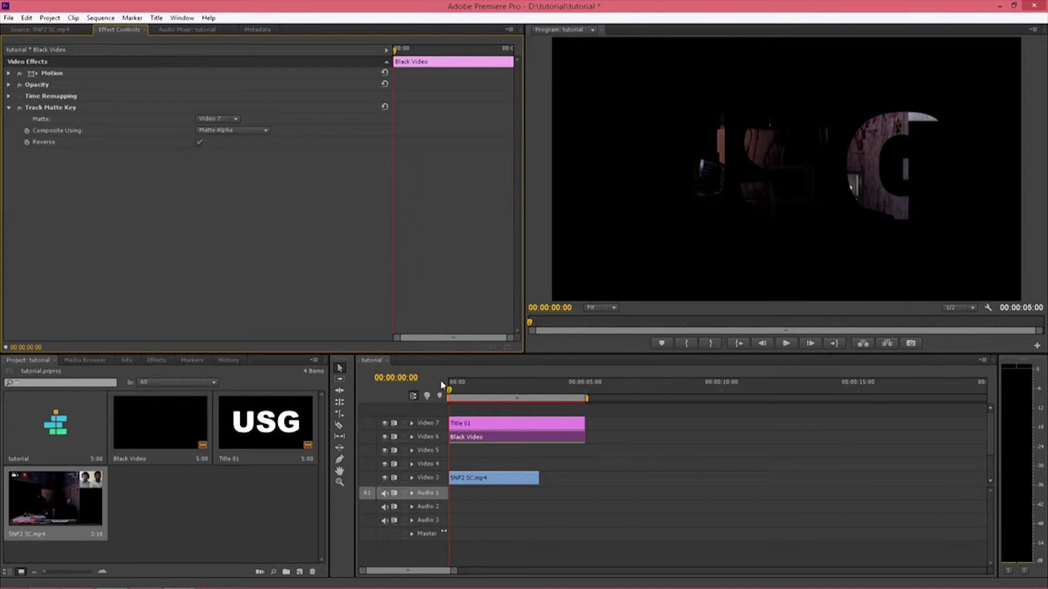
# - Scale the SNF2 SC.mp4 clip on Video 3 to 40 and position it at about 638, 495, behind the letter U
pyautogui.moveTo(449, 389); pyautogui.dragTo(474, 394)
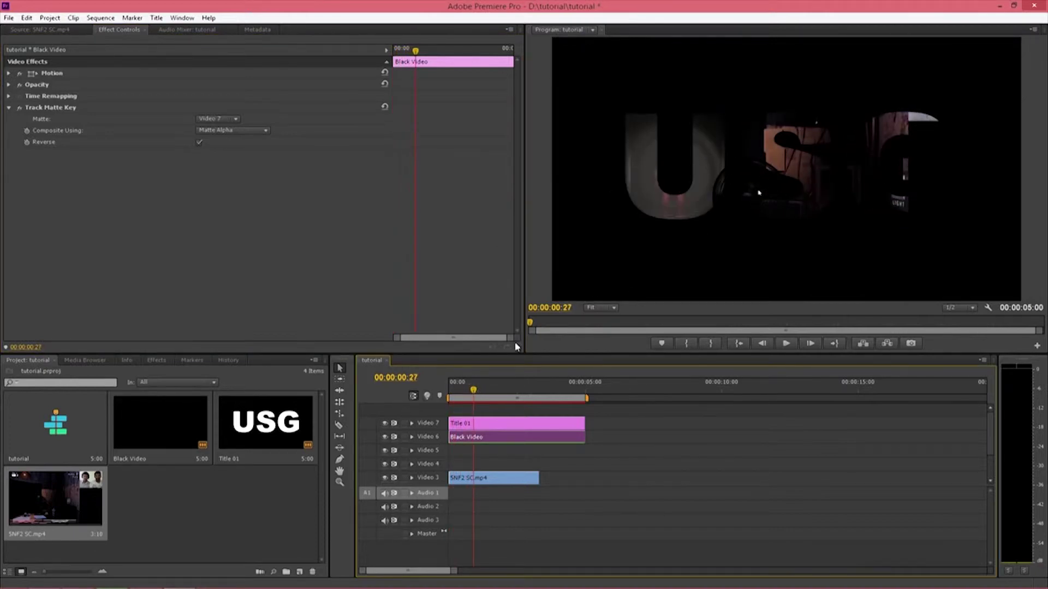
pyautogui.moveTo(473, 391)
pyautogui.mouseDown()
pyautogui.moveTo(511, 394)
pyautogui.moveTo(490, 394)
pyautogui.mouseUp()
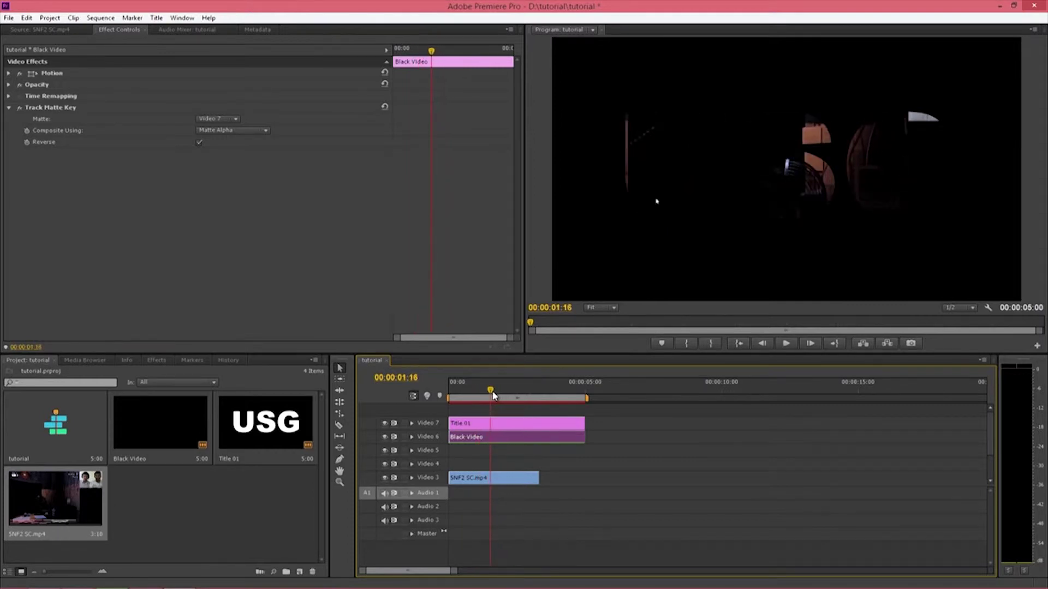
pyautogui.click(476, 478)
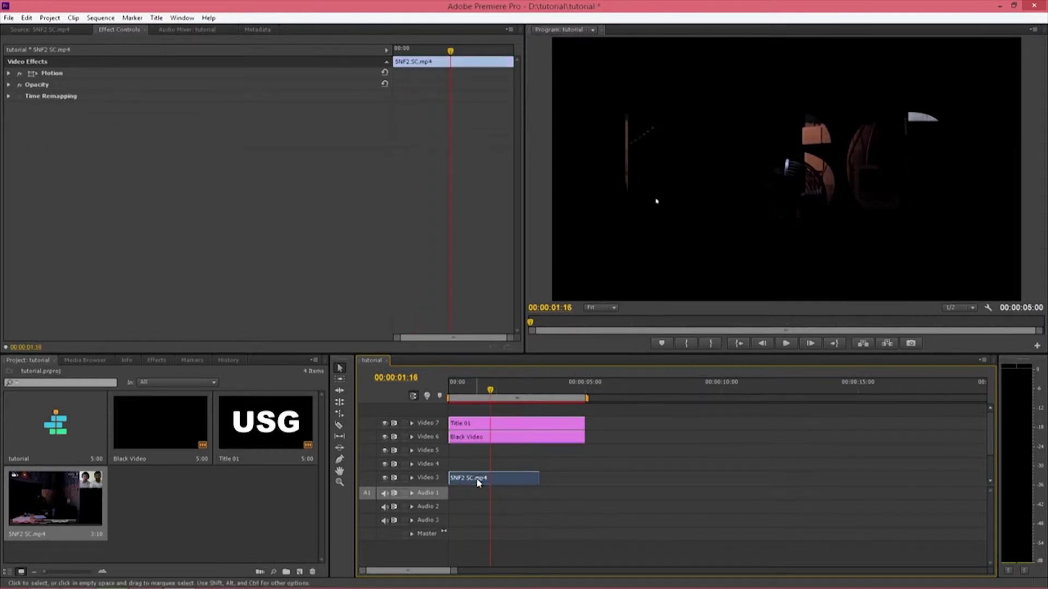
pyautogui.click(45, 27)
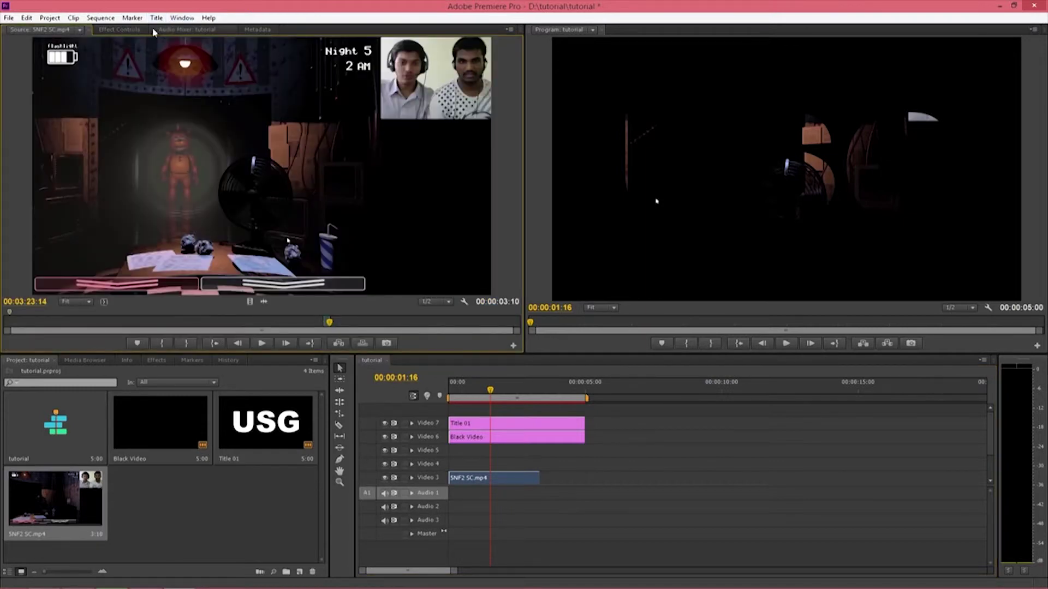
pyautogui.click(134, 30)
pyautogui.click(9, 74)
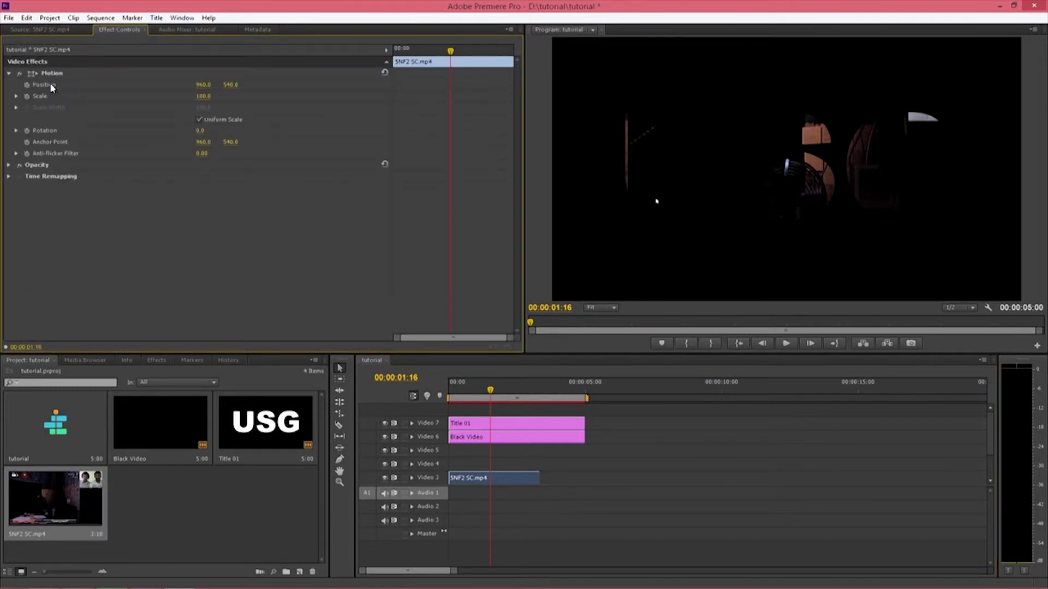
pyautogui.moveTo(202, 89); pyautogui.dragTo(212, 96)
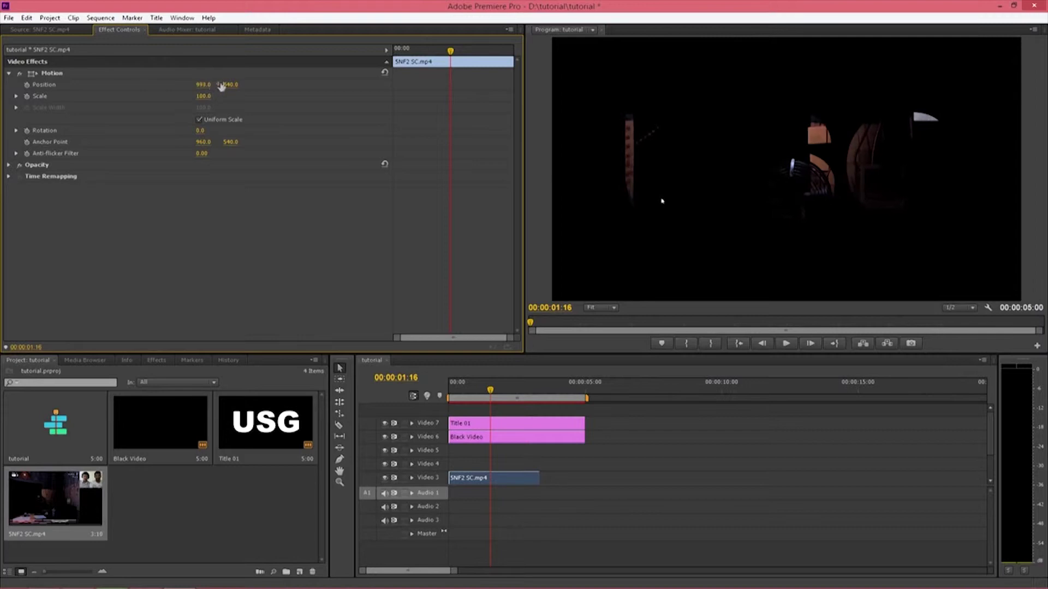
pyautogui.click(201, 97)
pyautogui.write('40')
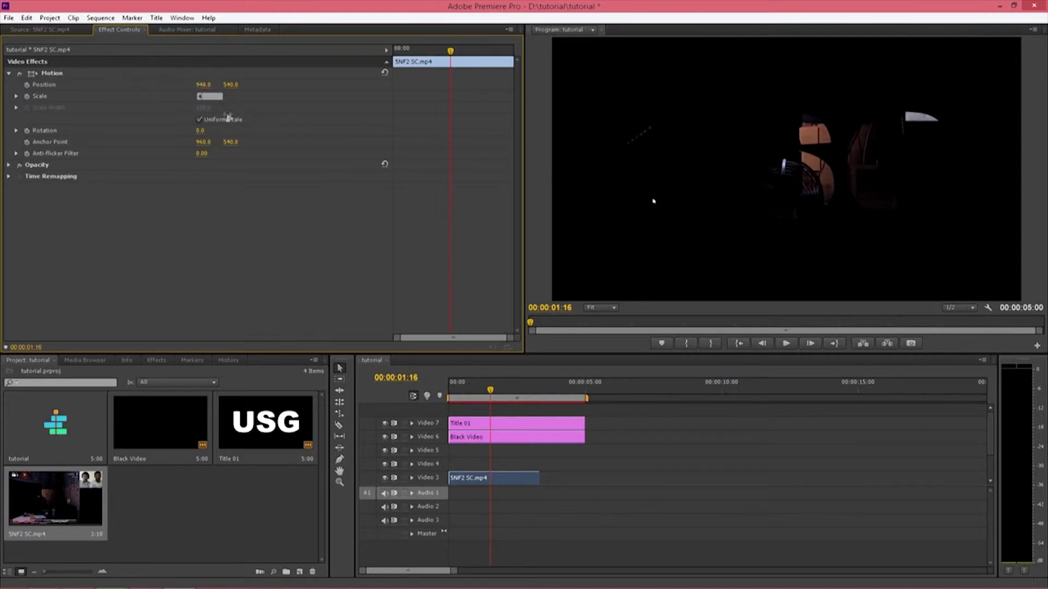
pyautogui.press('Return')
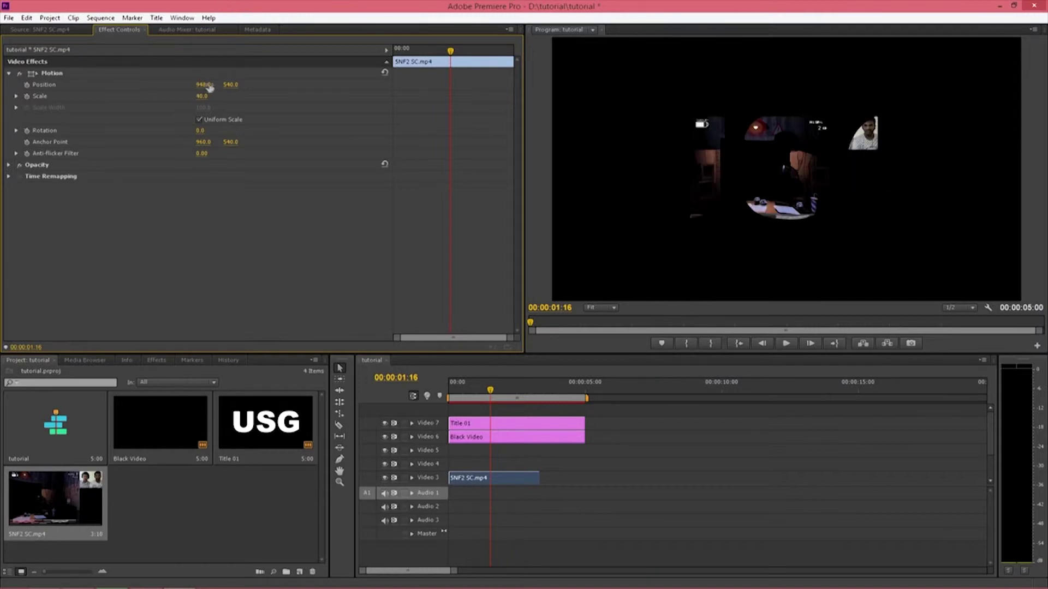
pyautogui.moveTo(214, 88); pyautogui.dragTo(40, 93)
pyautogui.moveTo(232, 86); pyautogui.dragTo(197, 80)
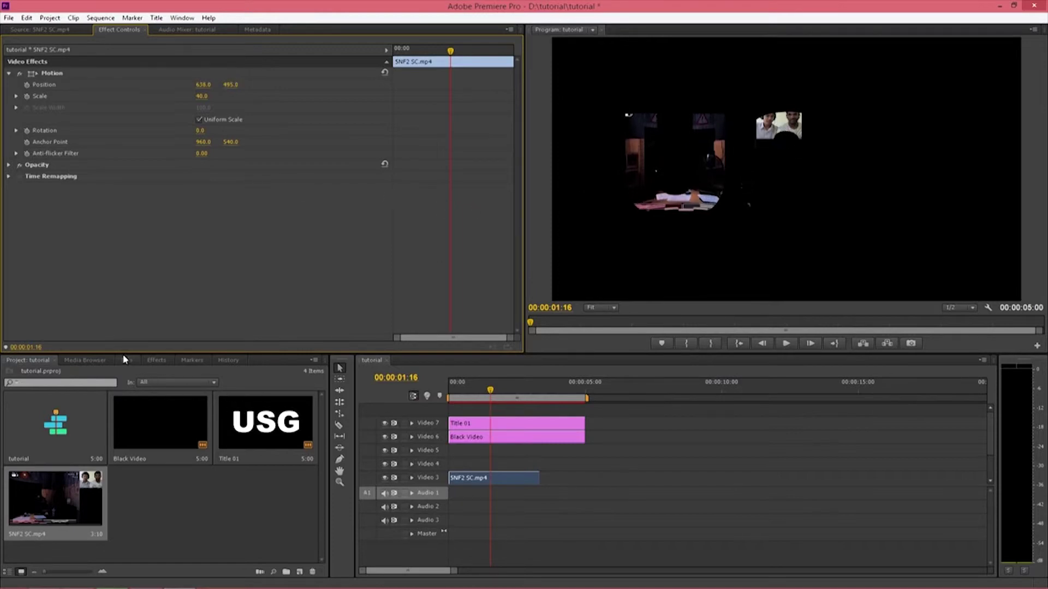
# - Apply the Crop effect to the SNF2 SC.mp4 clip and crop about 33% off its right side
pyautogui.click(156, 360)
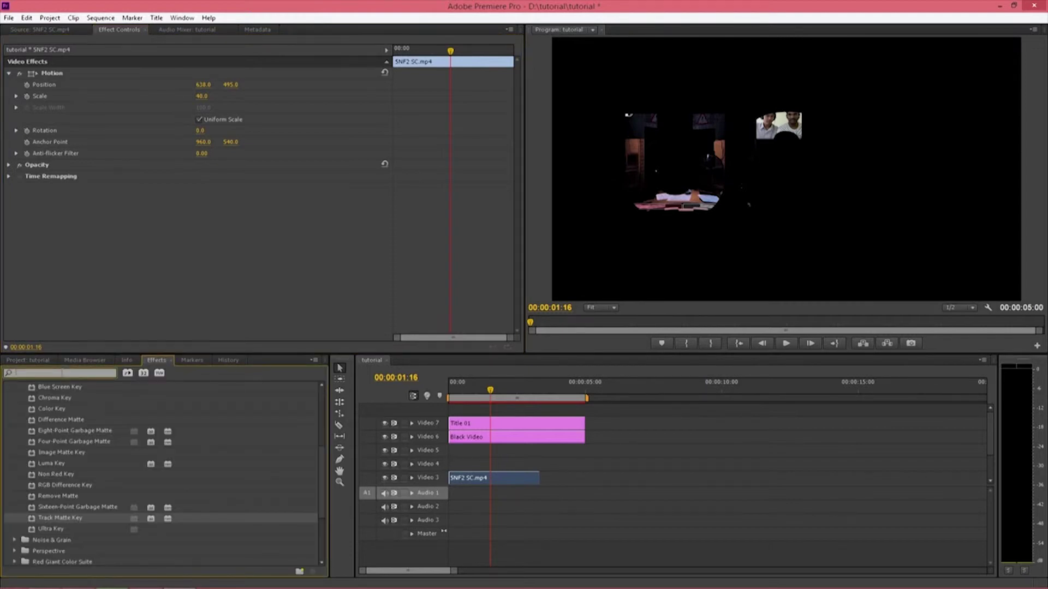
pyautogui.write('CROP')
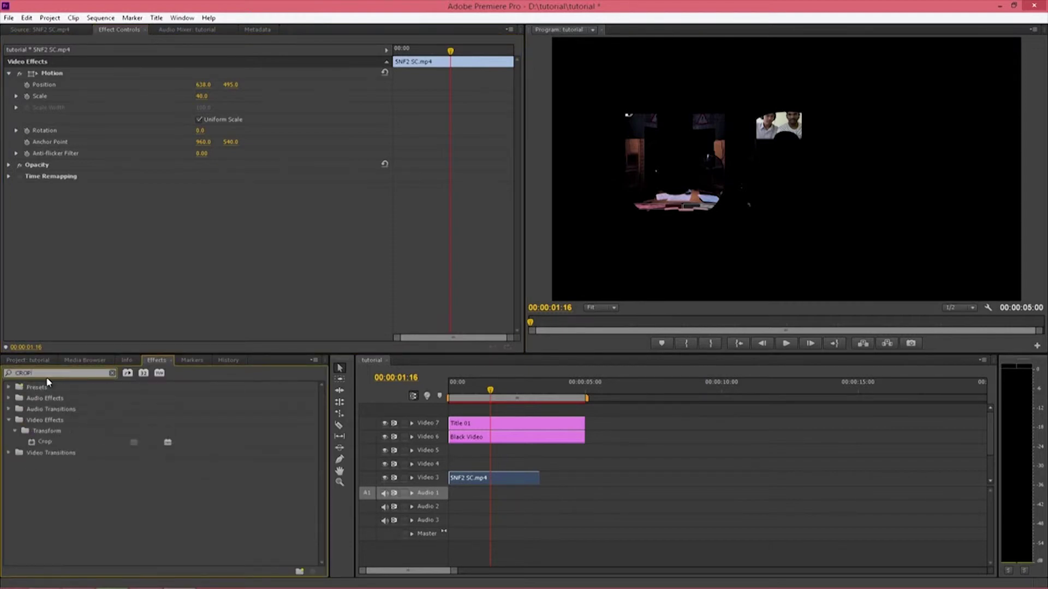
pyautogui.doubleClick(40, 441)
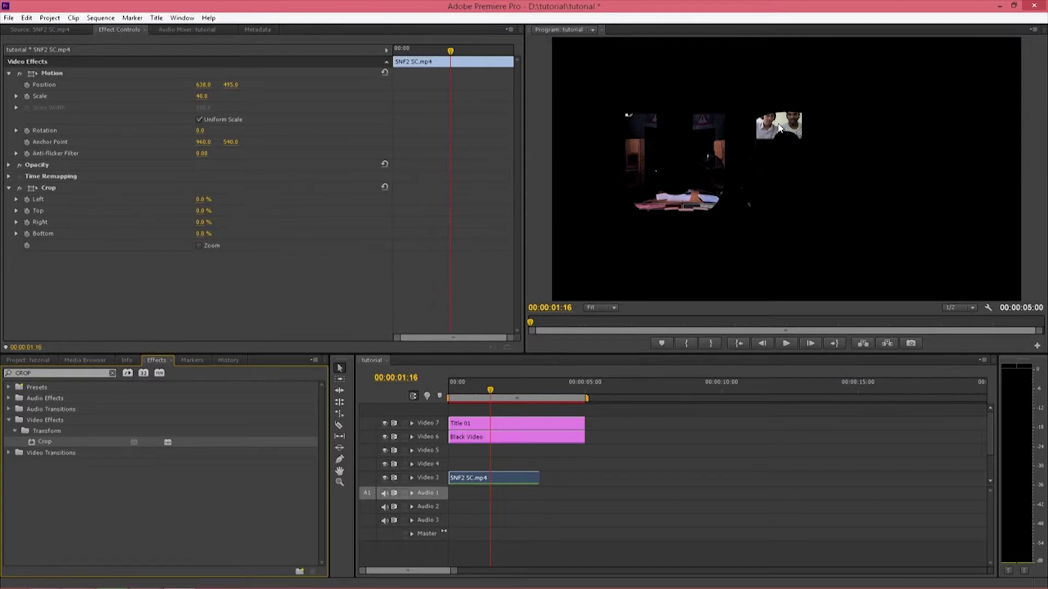
pyautogui.click(36, 224)
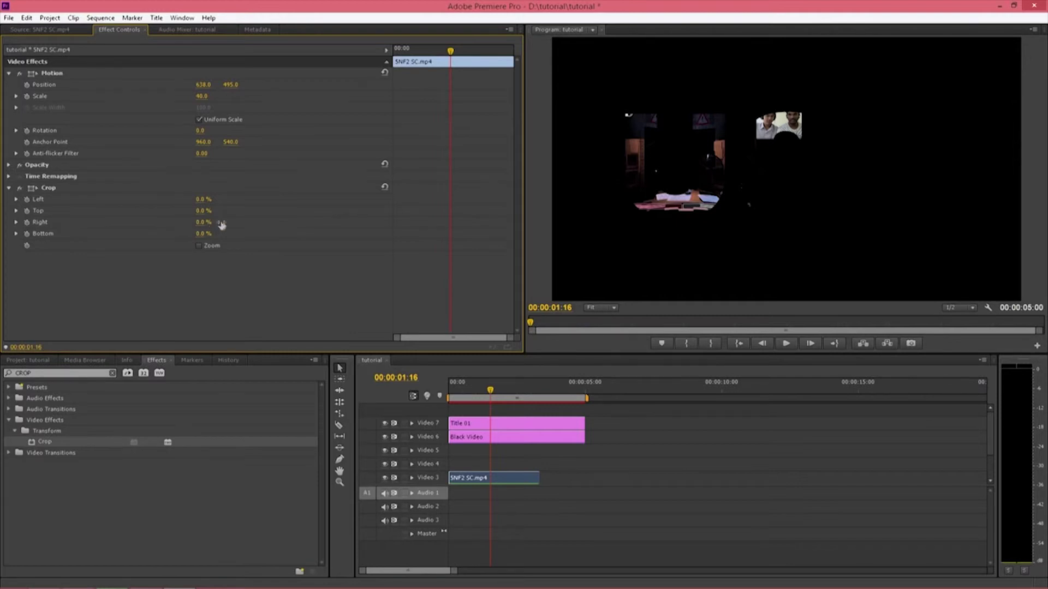
pyautogui.moveTo(231, 225); pyautogui.dragTo(210, 224)
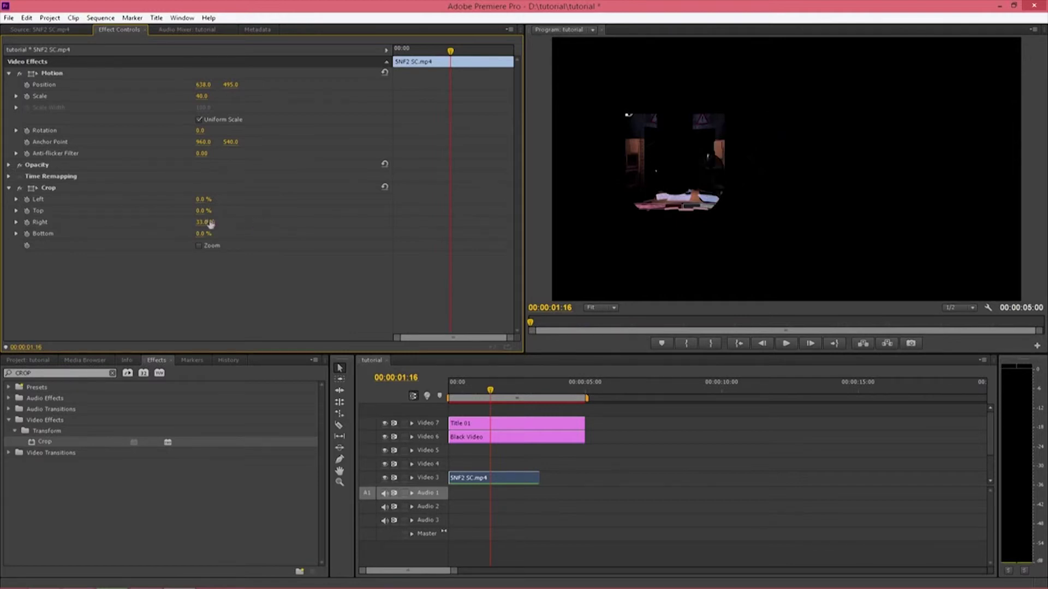
pyautogui.hotkey('shift', '1')
pyautogui.press('space')
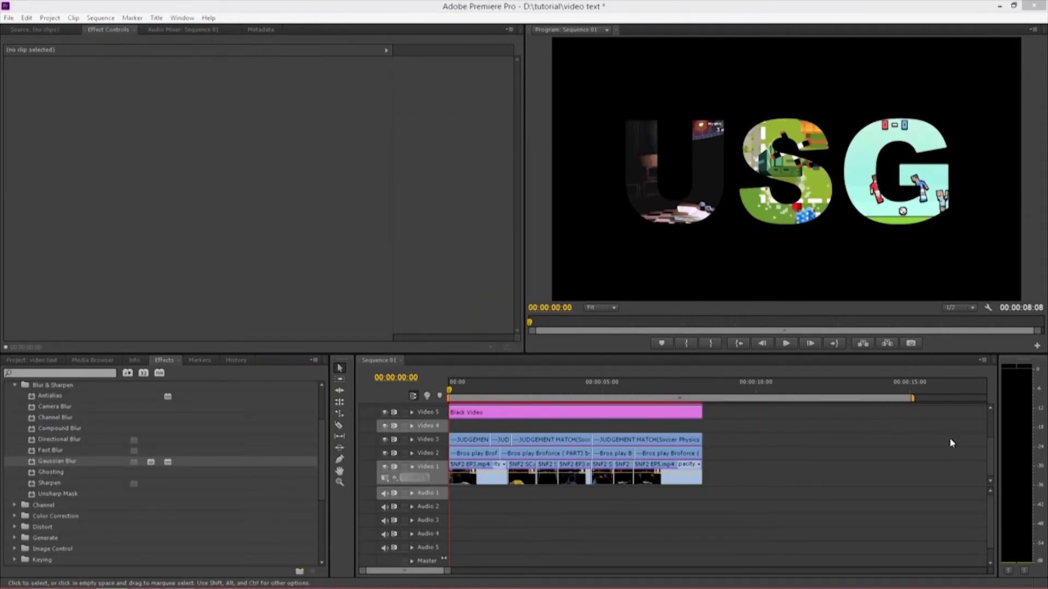
pyautogui.click(988, 449)
pyautogui.scroll(2, 990, 426)
pyautogui.scroll(-2, 991, 436)
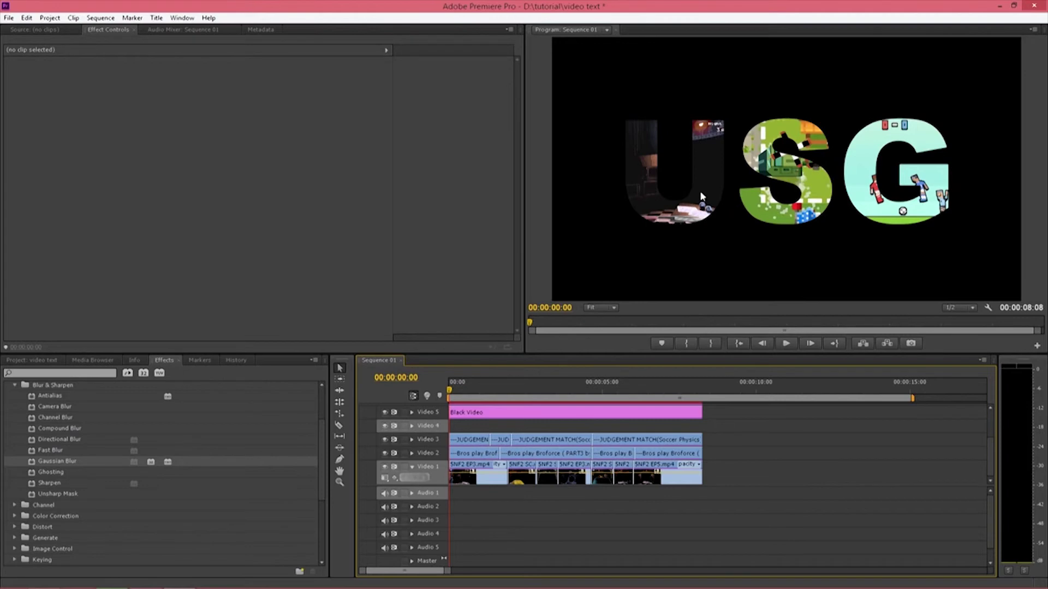
# - Stagger the letters' footage by moving all Video 2 clips about 11 frames later and all Video 3 clips about 25 frames later
pyautogui.moveTo(722, 453); pyautogui.dragTo(484, 460)
pyautogui.click(715, 448)
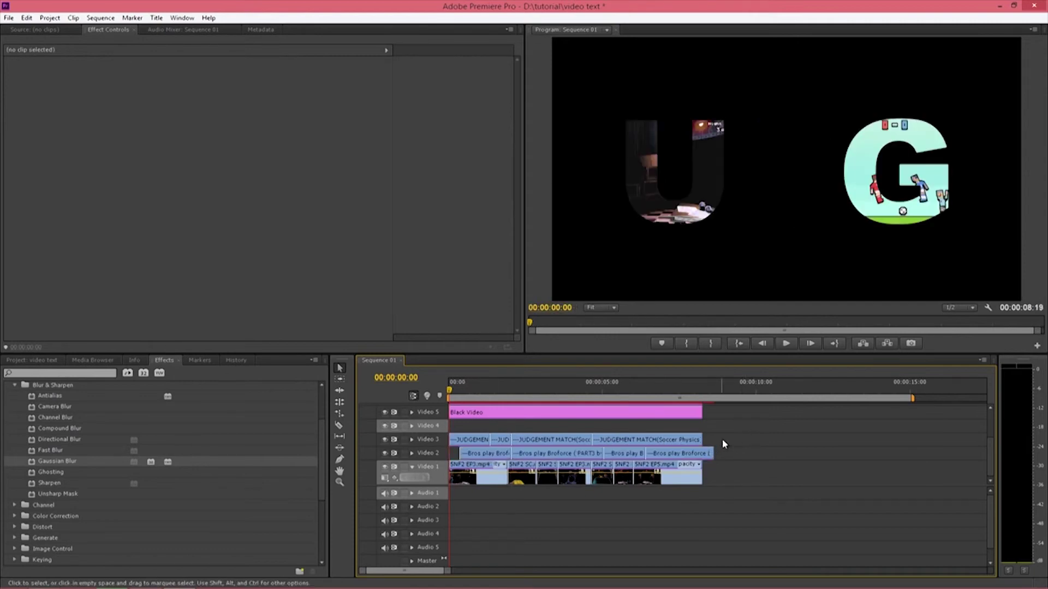
pyautogui.moveTo(722, 439); pyautogui.dragTo(493, 447)
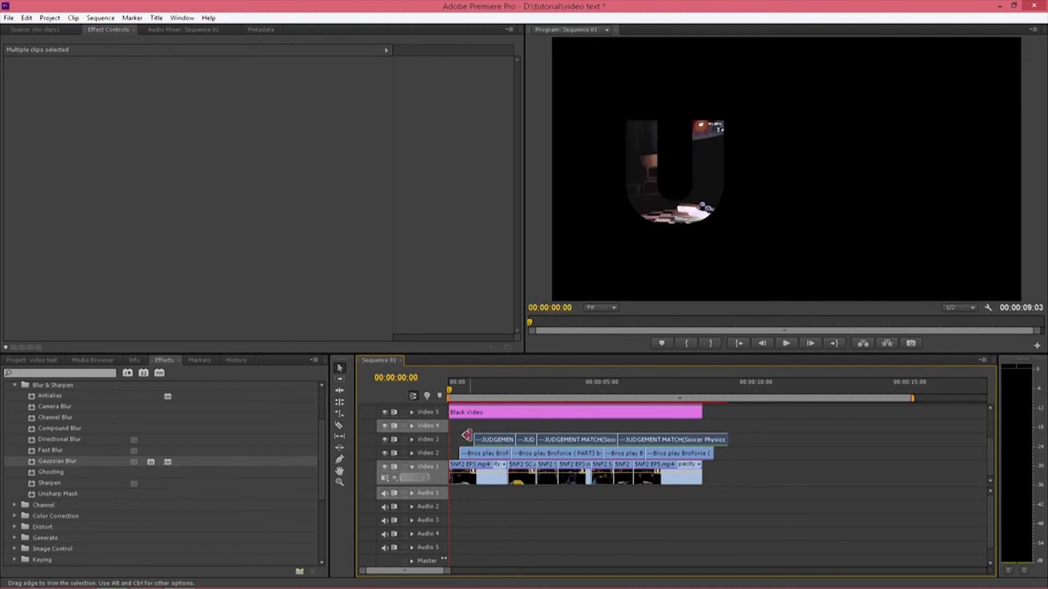
pyautogui.click(469, 426)
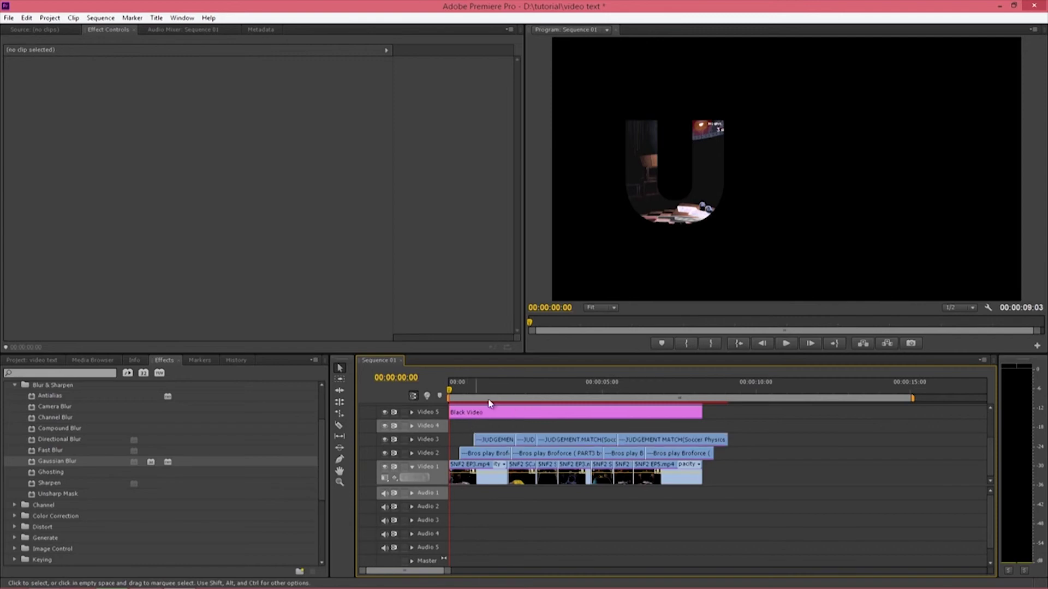
# - Play and scrub the opening seconds of Sequence 01 to check how the footage appears in the letters one after another
pyautogui.click(785, 343)
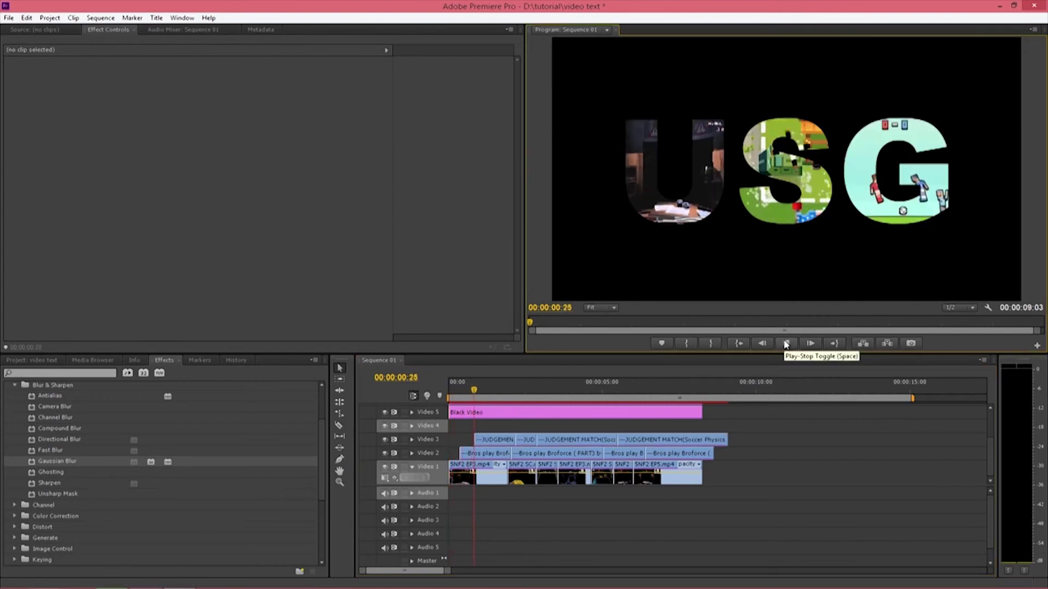
pyautogui.click(786, 343)
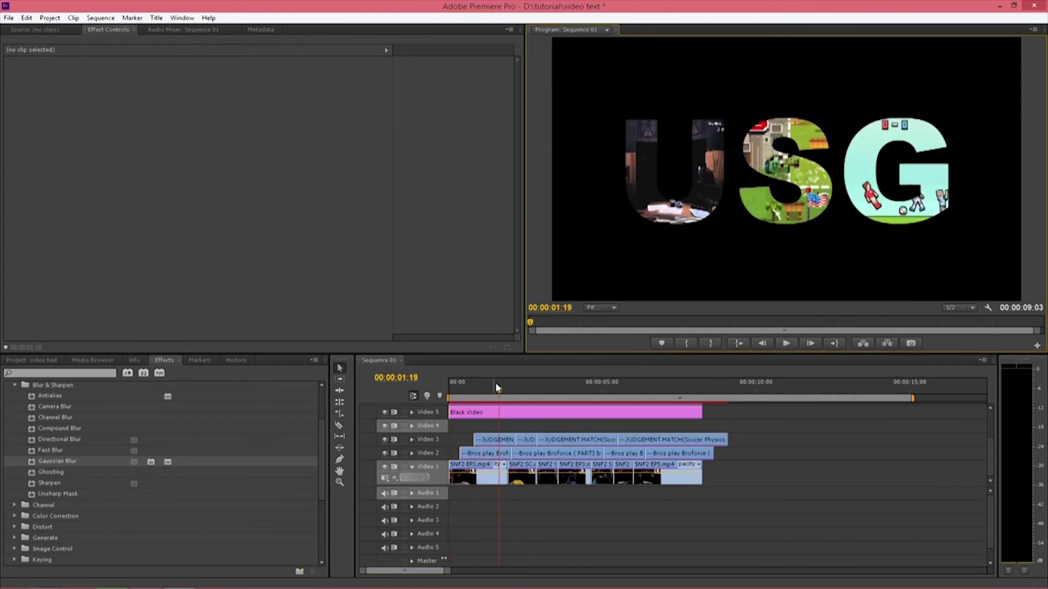
pyautogui.moveTo(497, 389); pyautogui.dragTo(453, 400)
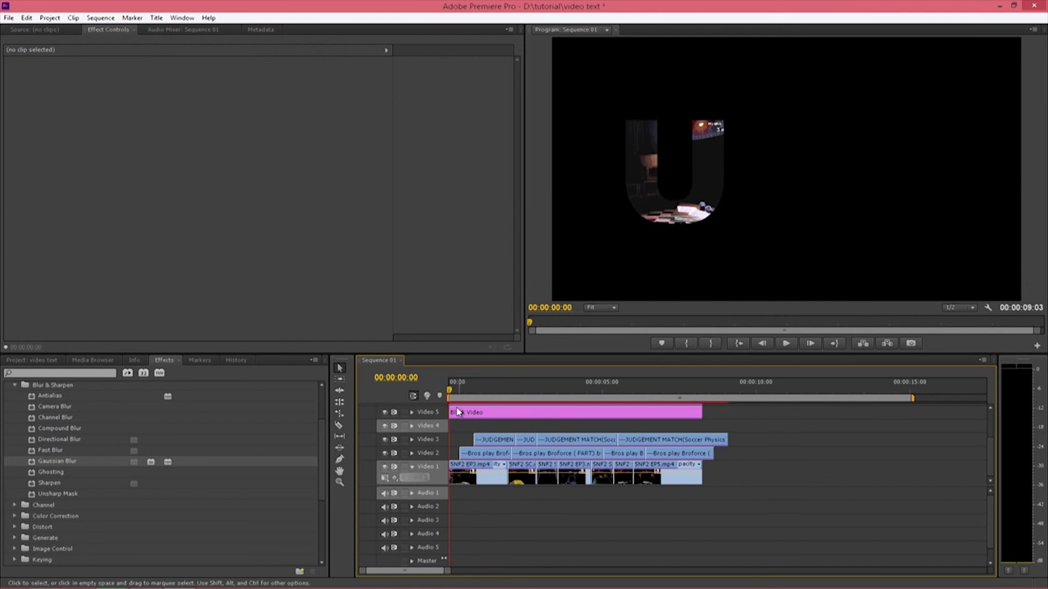
pyautogui.press('space')
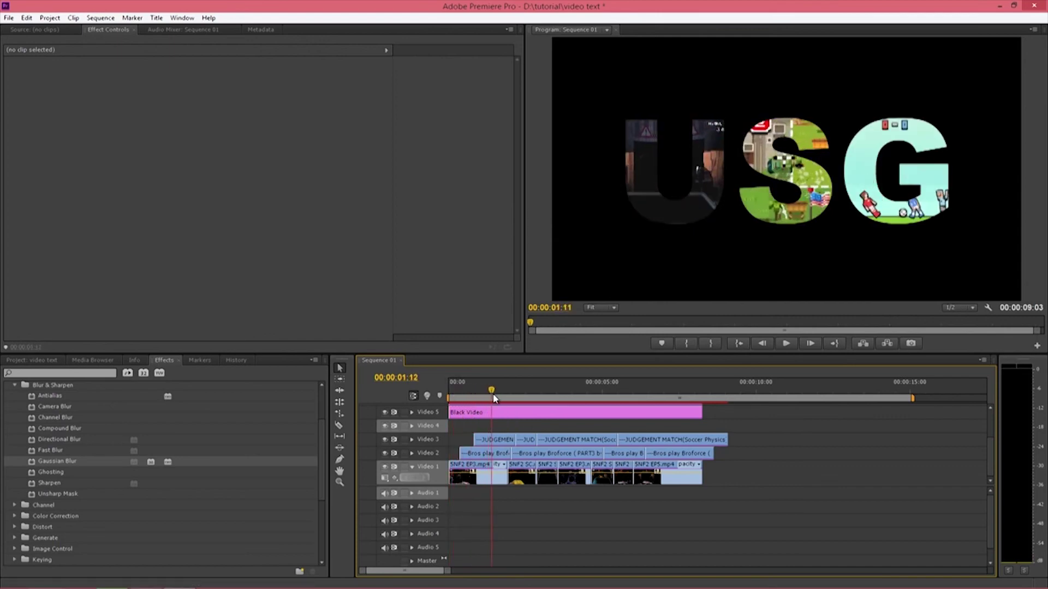
pyautogui.moveTo(485, 396); pyautogui.dragTo(448, 397)
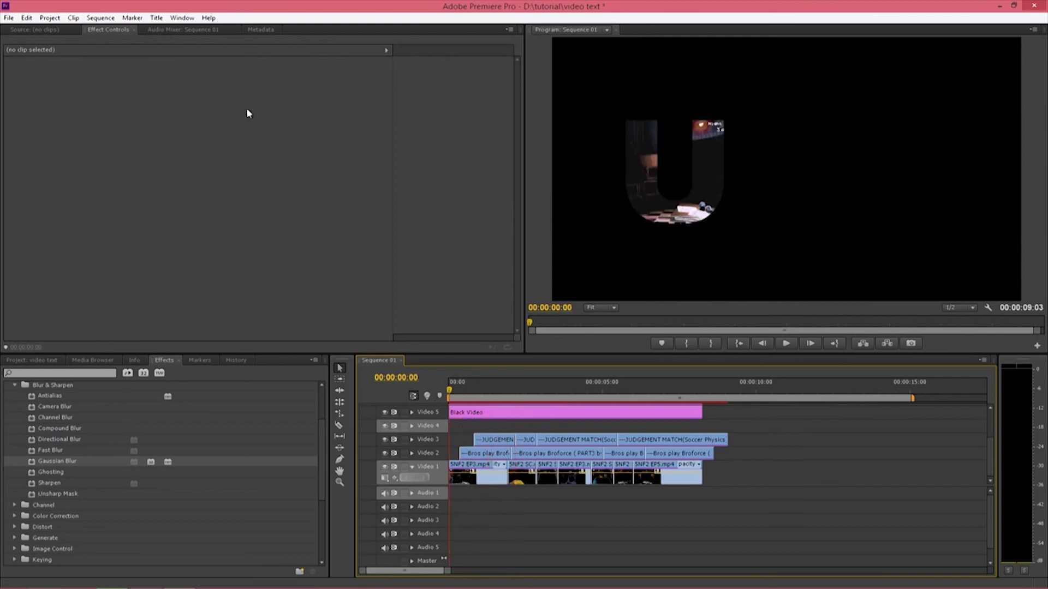
pyautogui.press('alt')
pyautogui.press('alt')
pyautogui.moveTo(451, 393); pyautogui.dragTo(479, 394)
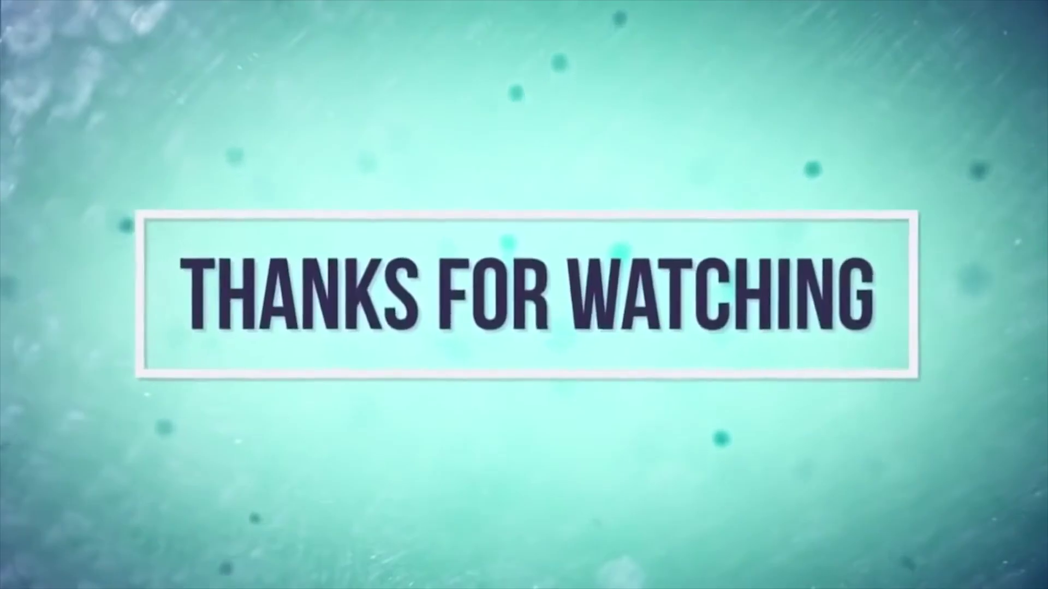